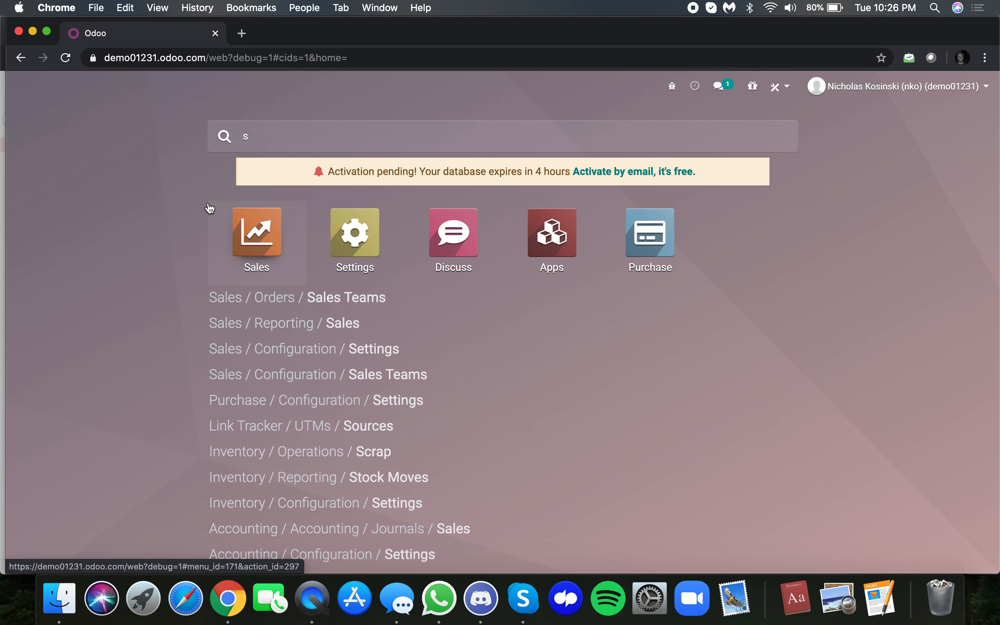
- Find the margin options in Settings, enable Margins on sales orders and save the settings
text(setting)
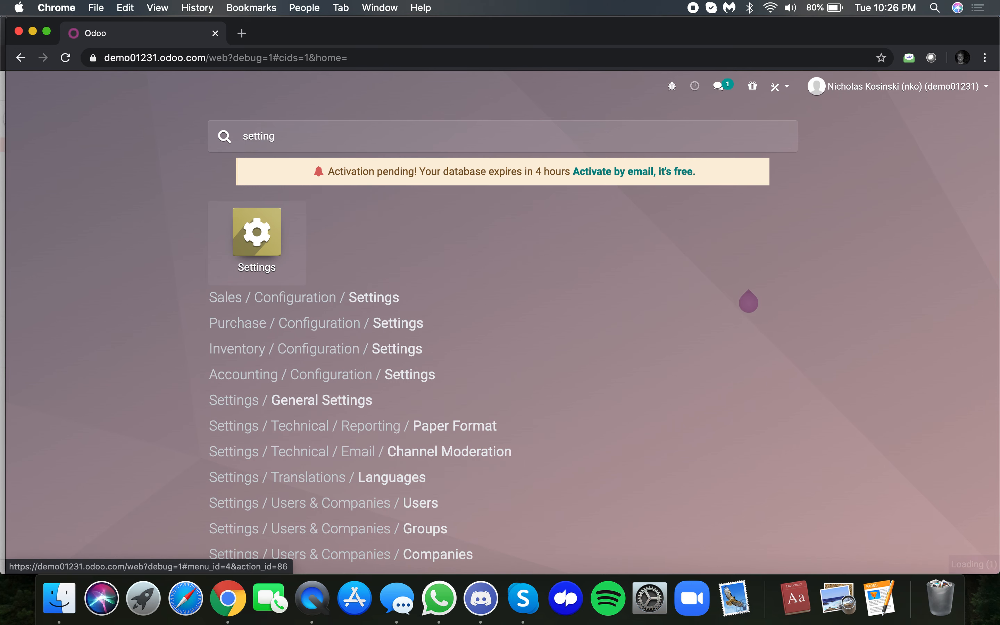
text(marin)
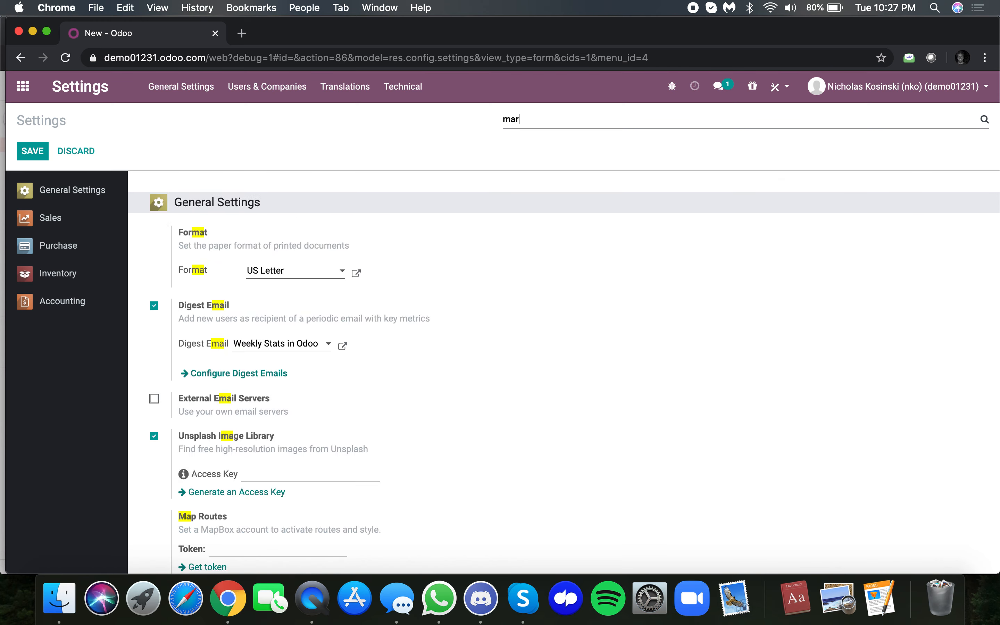
key(BackSpace)
key(BackSpace)
key(BackSpace)
text(rgin)
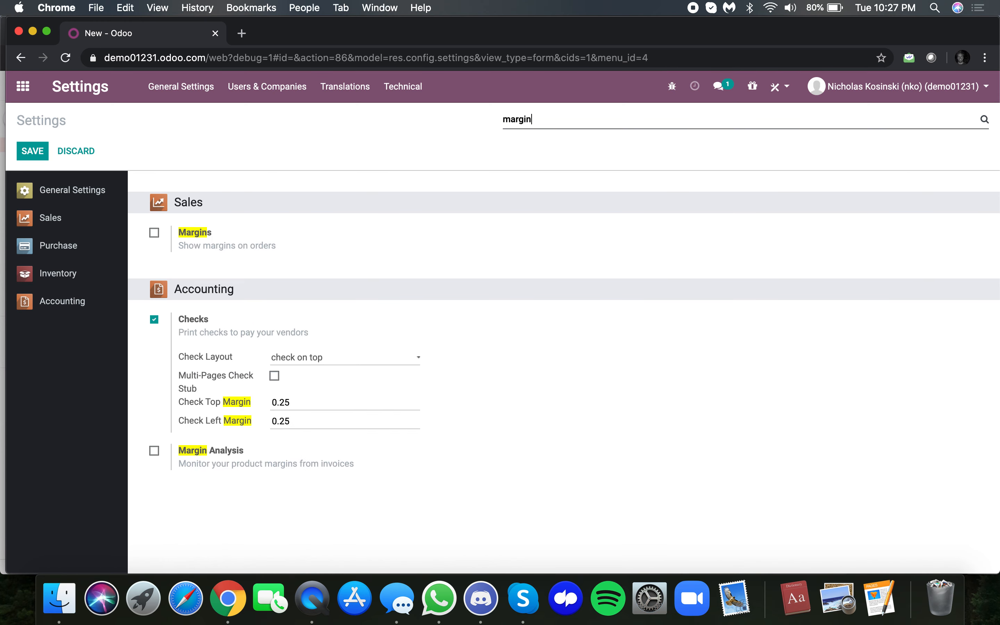
click(155, 232)
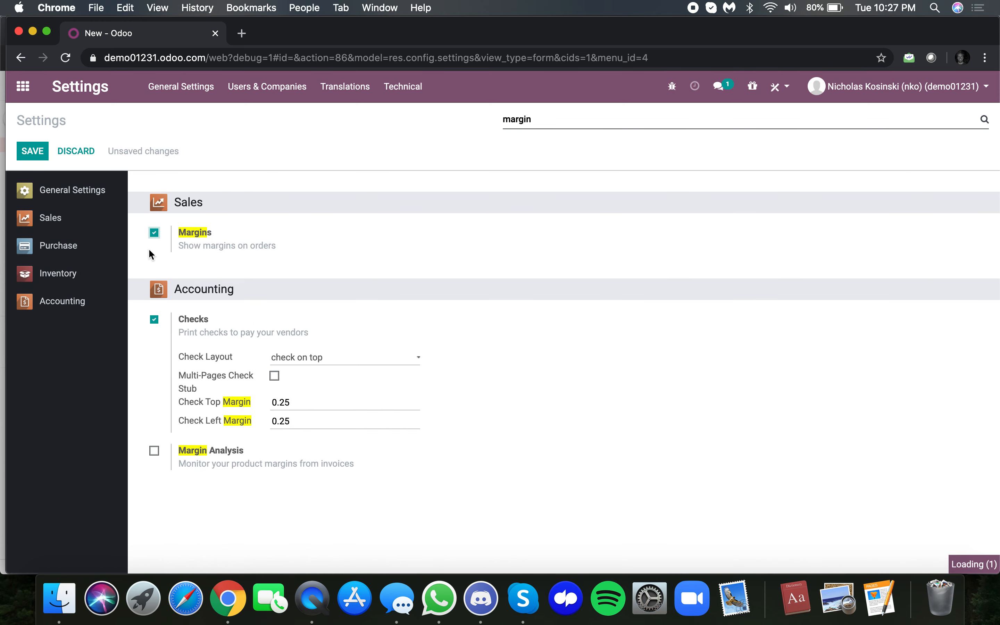
click(37, 152)
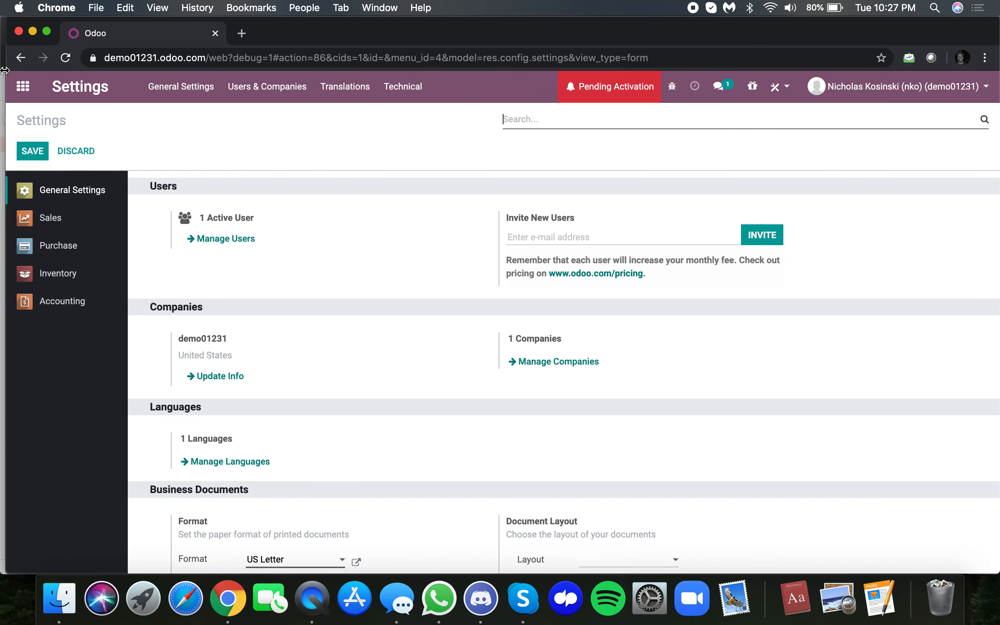
- Find the sale.order.line model in the technical Models list and open it for editing
click(22, 86)
text(models)
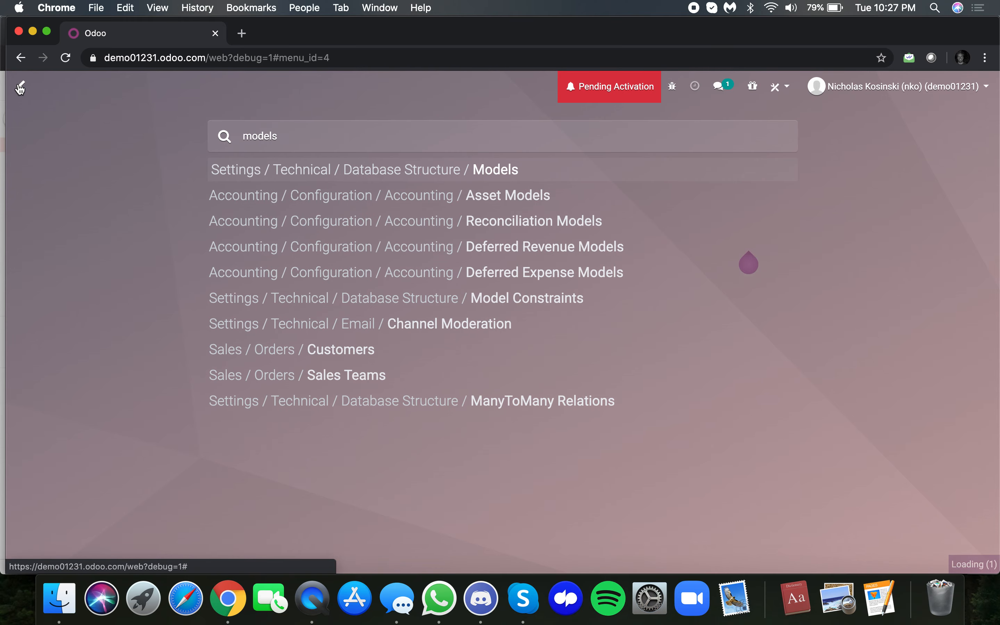
key(Return)
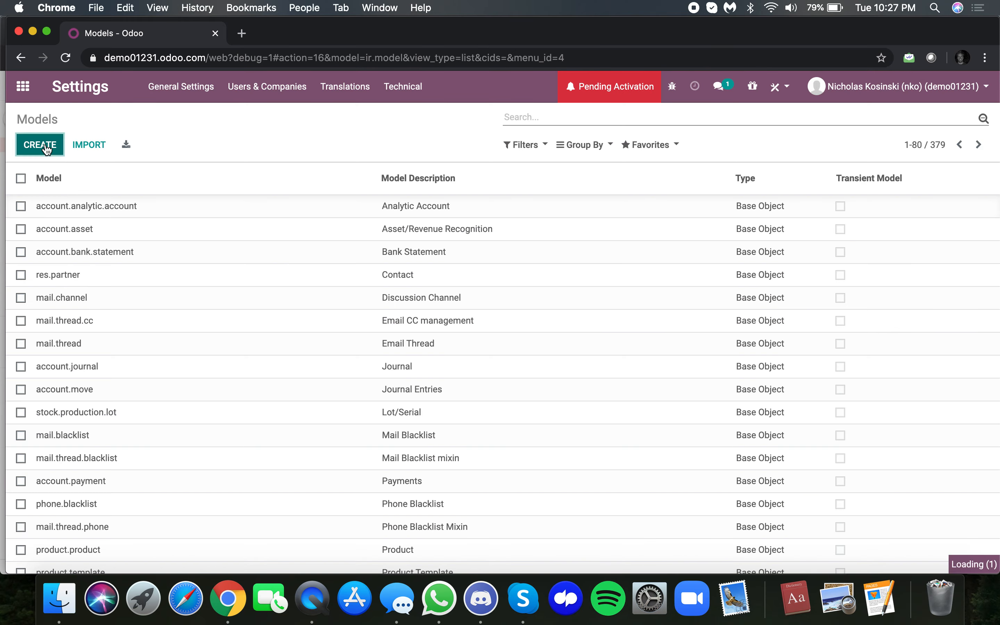
click(47, 149)
click(40, 120)
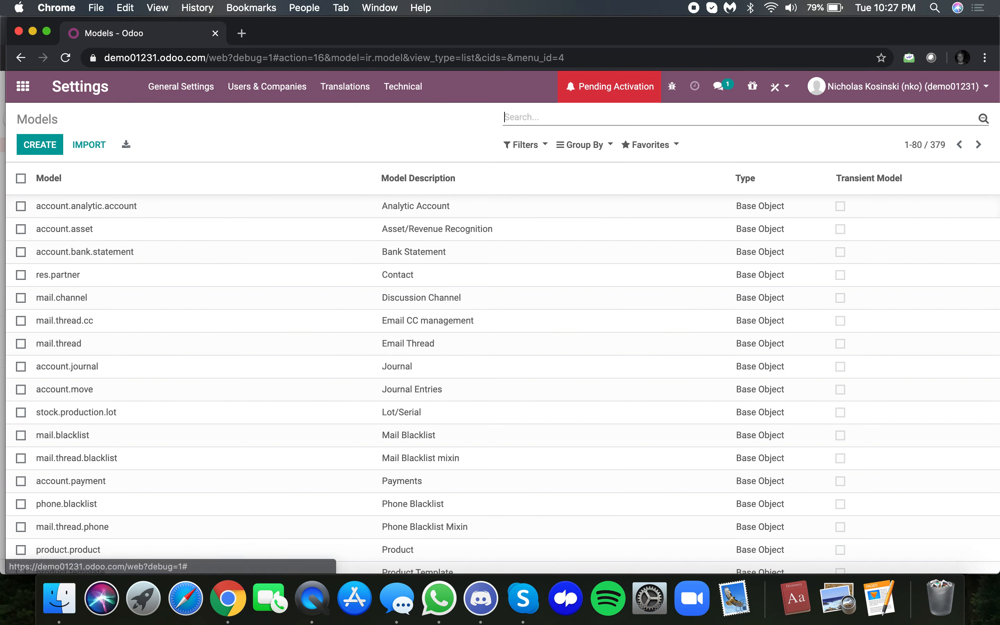
text(sale)
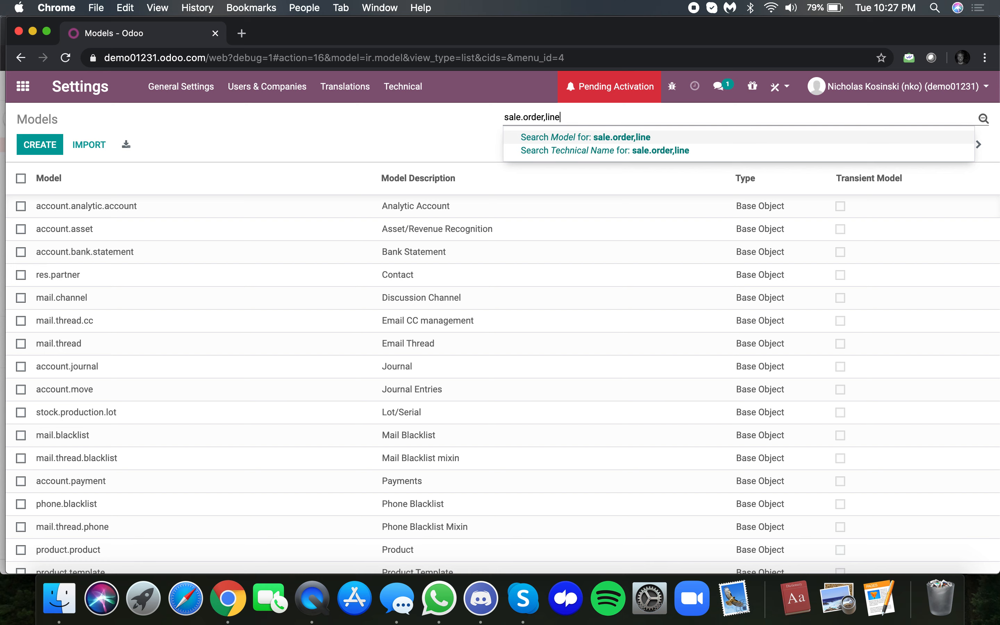
text(.order.line)
key(Return)
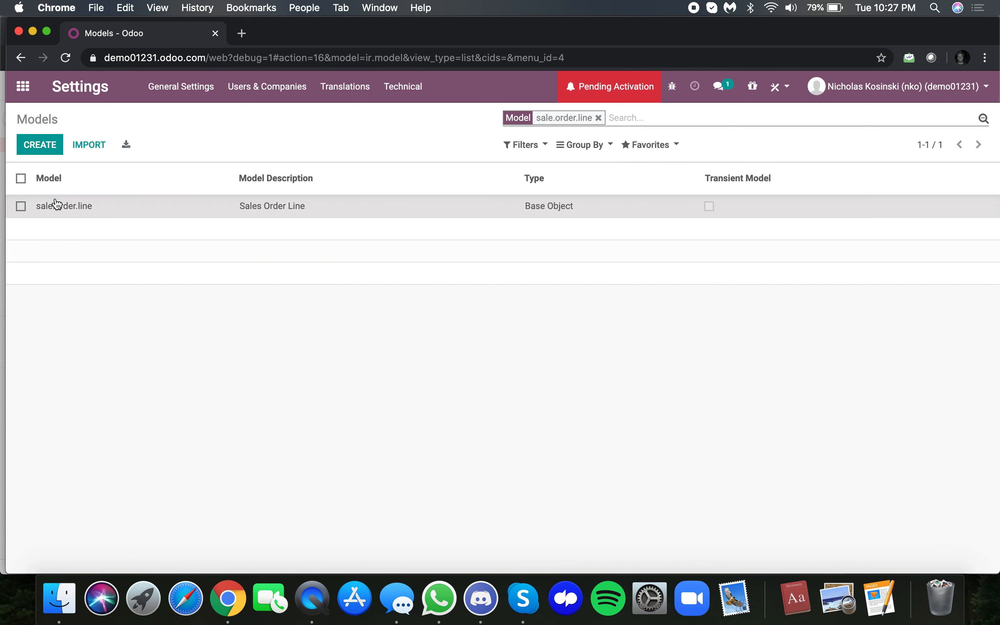
click(49, 147)
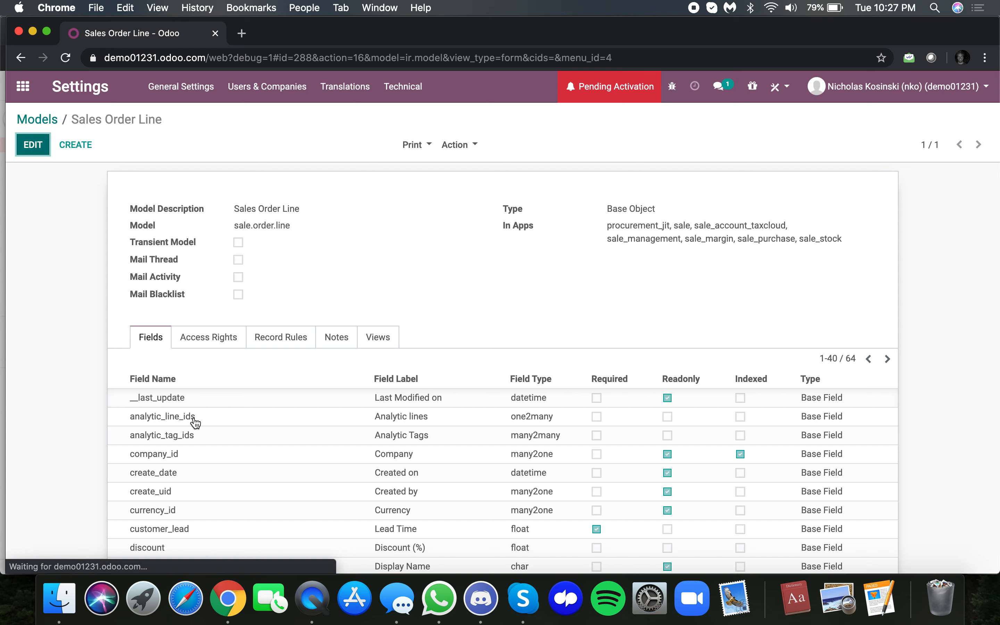
- Add a new field x_margin labelled Margin to the model and choose its field type
scroll(193, 421, down, 12)
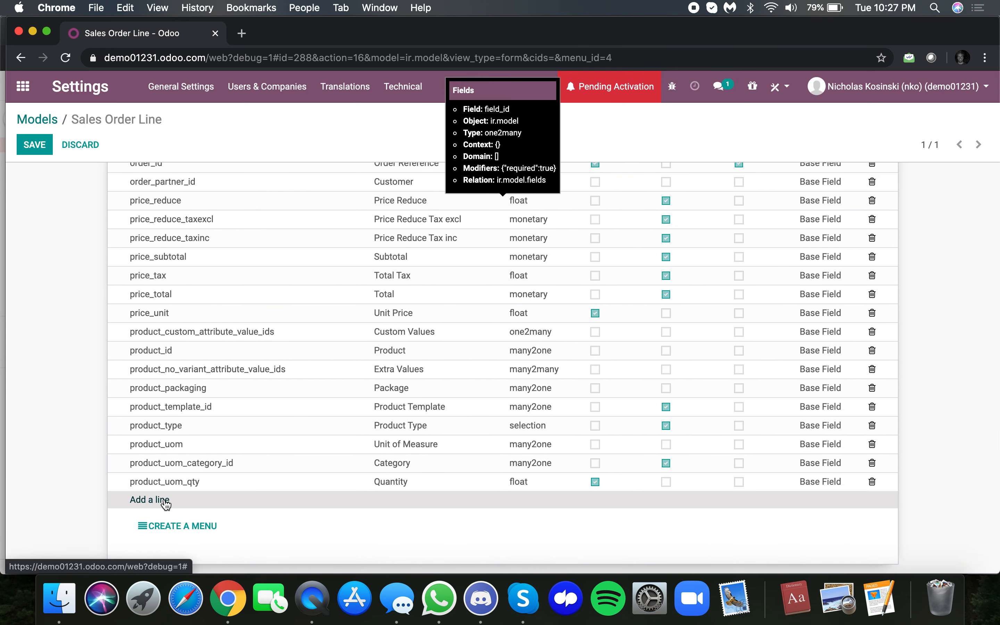
click(163, 499)
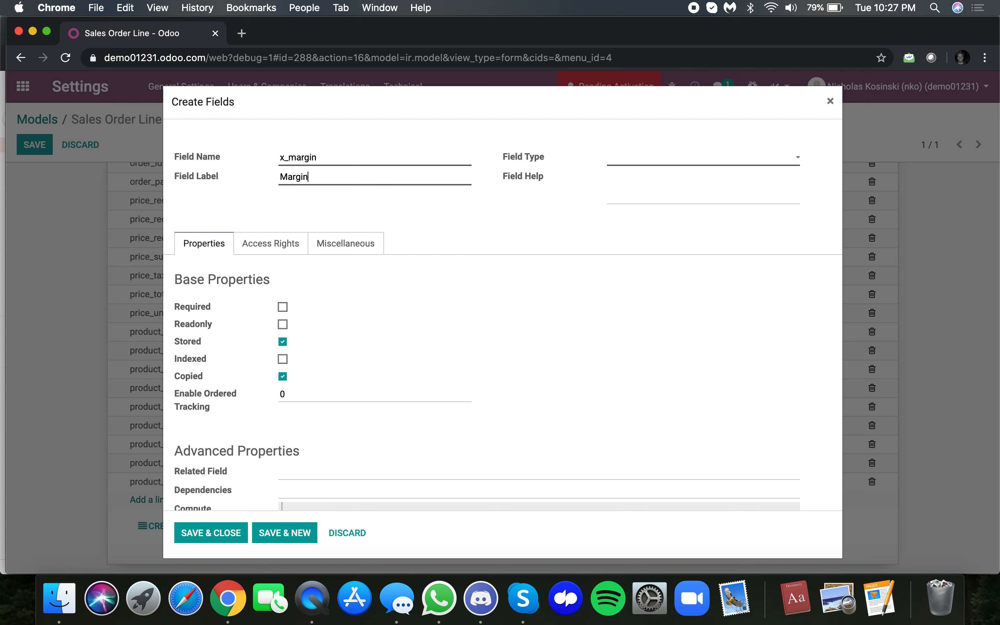
click(654, 161)
click(662, 219)
- Write compute code that loops over self and sets record["x_margin"] = record.price_unit - record.purchase_price
scroll(390, 475, down, 3)
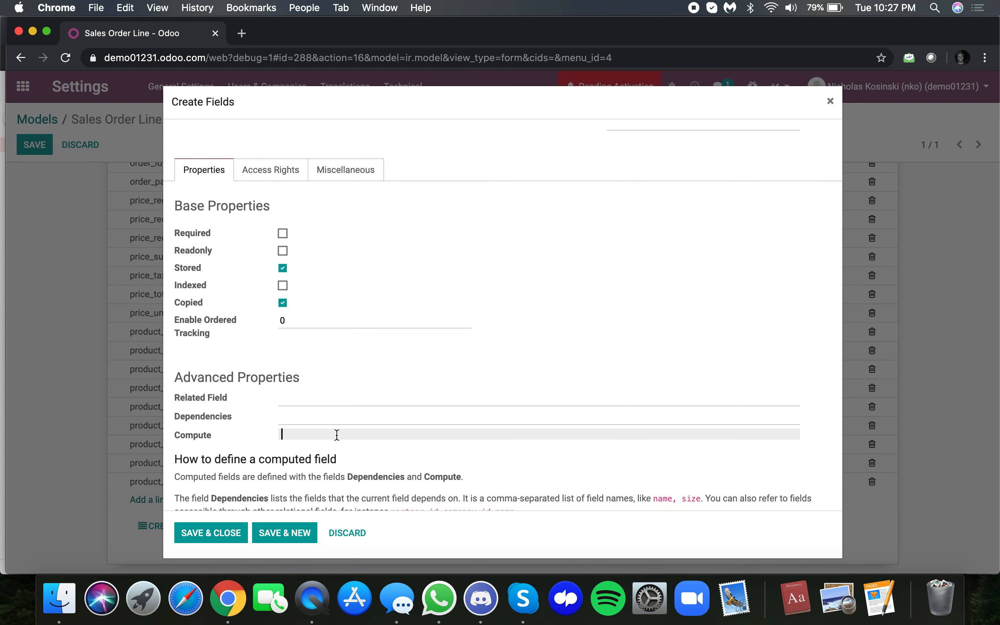
text(for)
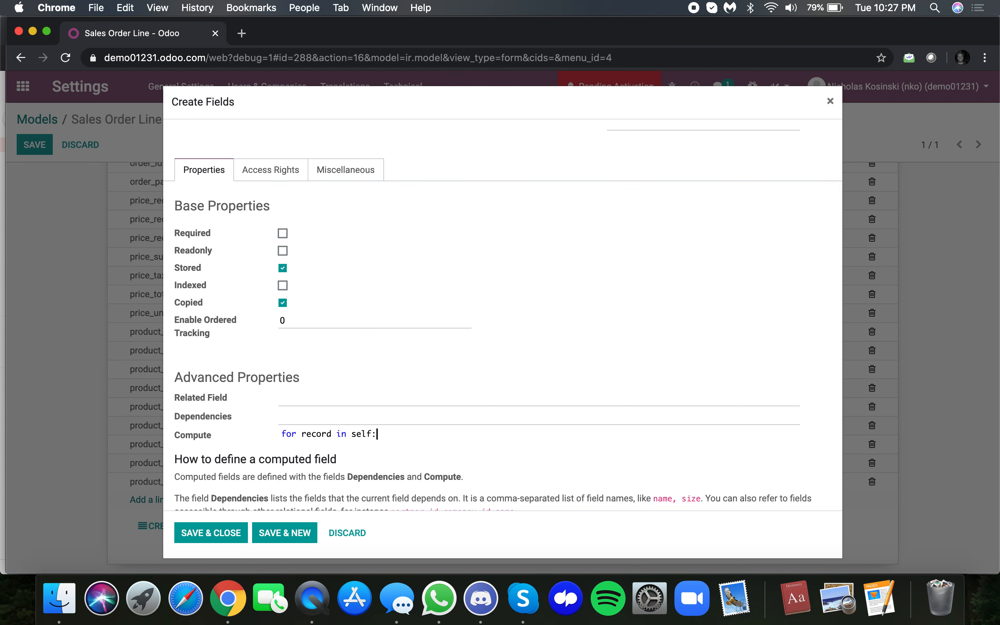
text( record in self:)
key(Return)
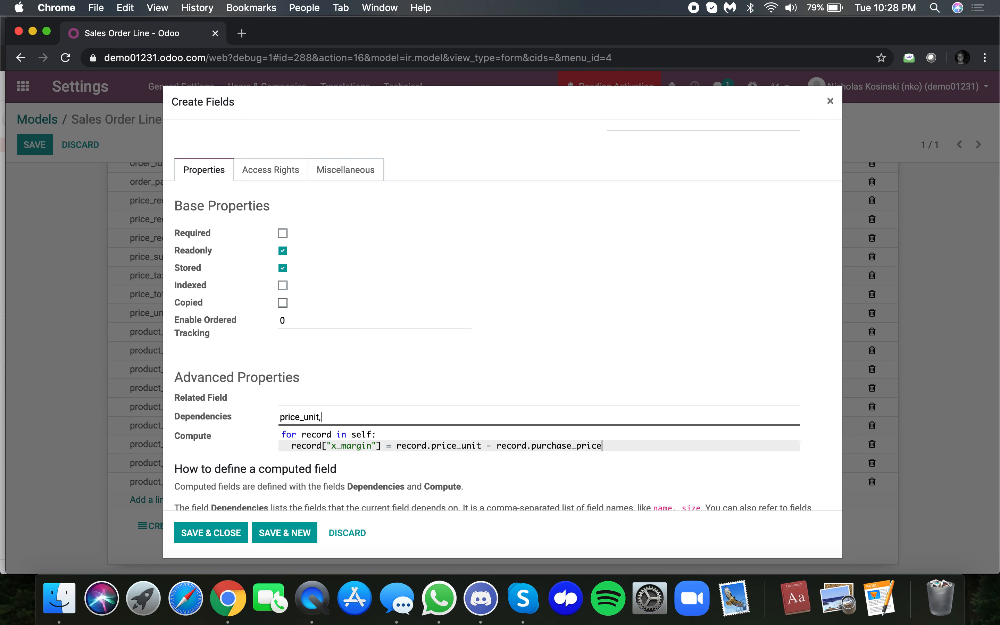
- Complete the field's dependencies, including price_unit, and save the new field and the model
click(426, 398)
click(438, 372)
click(200, 532)
click(41, 145)
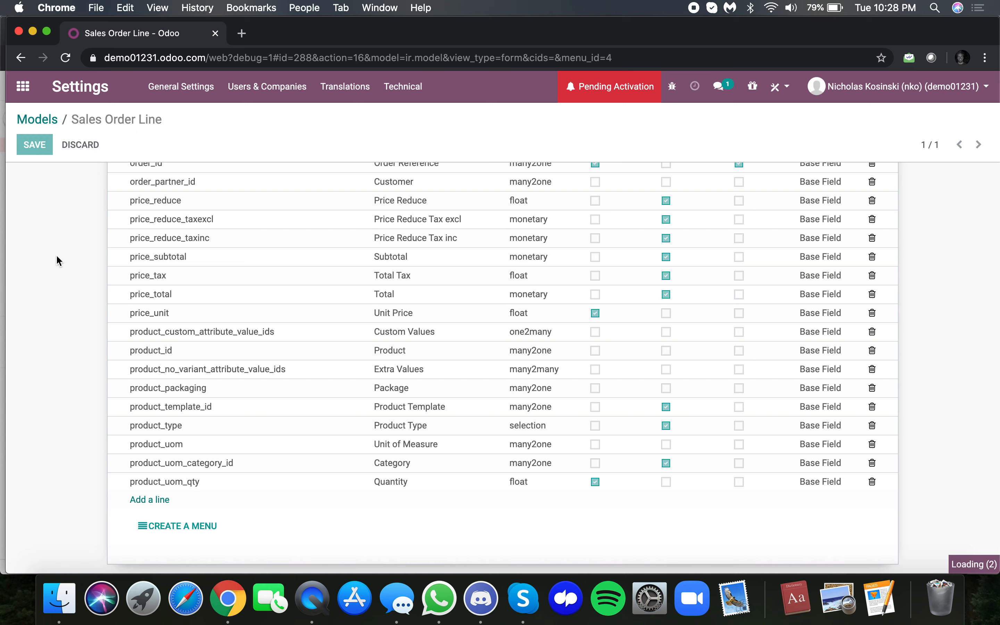
- Reopen the sale.order.line model, extend its field list and search the page for purchase_price
click(50, 121)
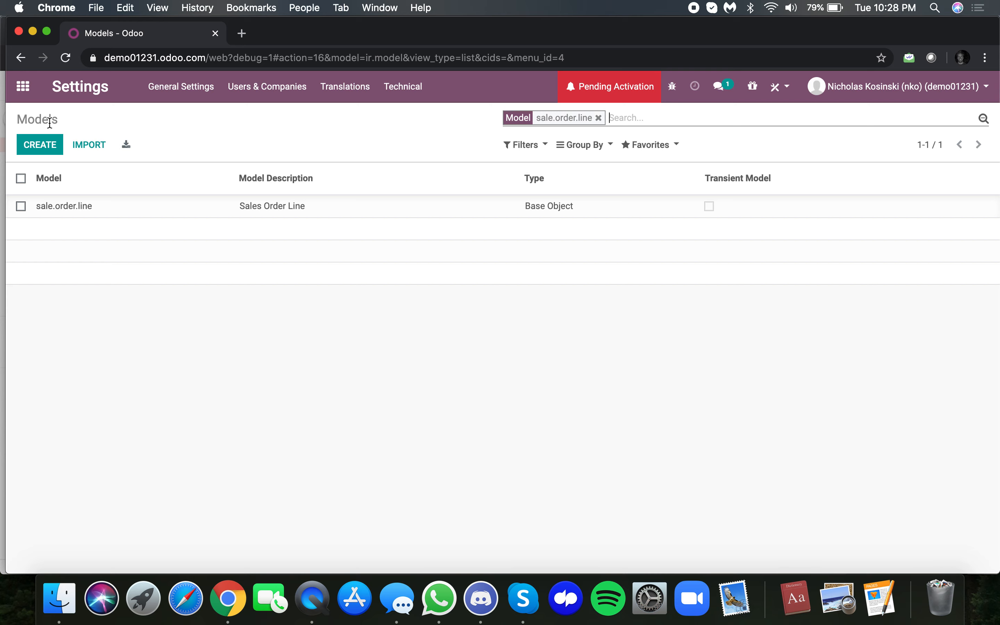
click(105, 206)
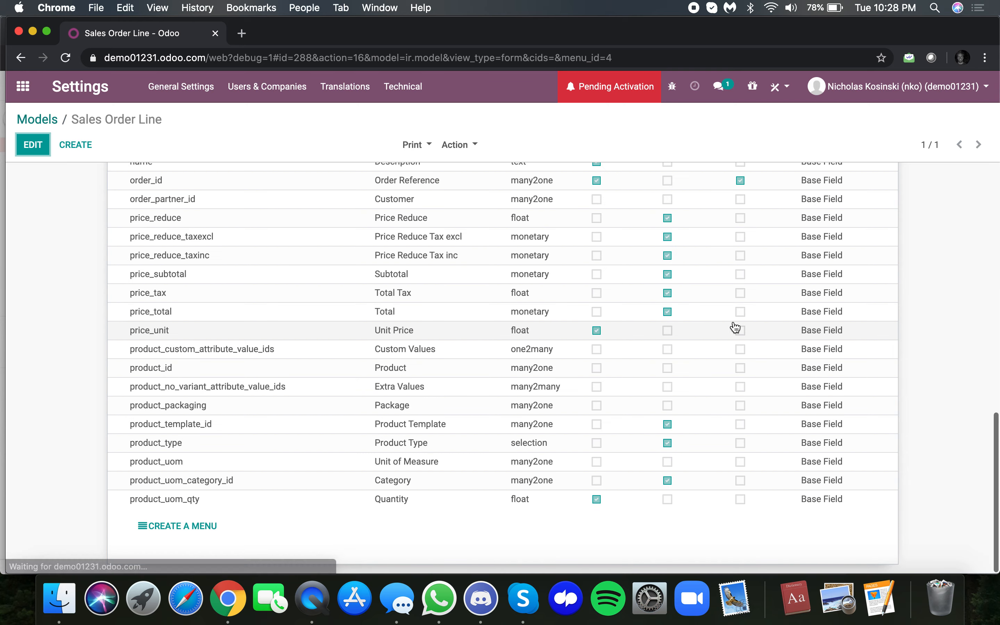
scroll(739, 318, up, 5)
scroll(739, 323, up, 8)
click(811, 358)
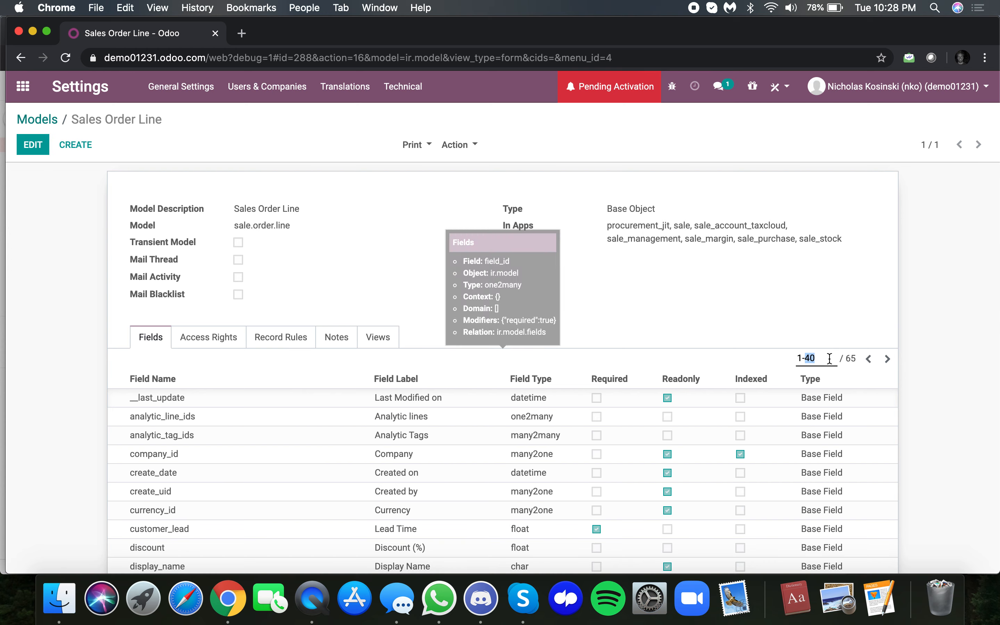
key(Return)
key(super+f)
text(purc)
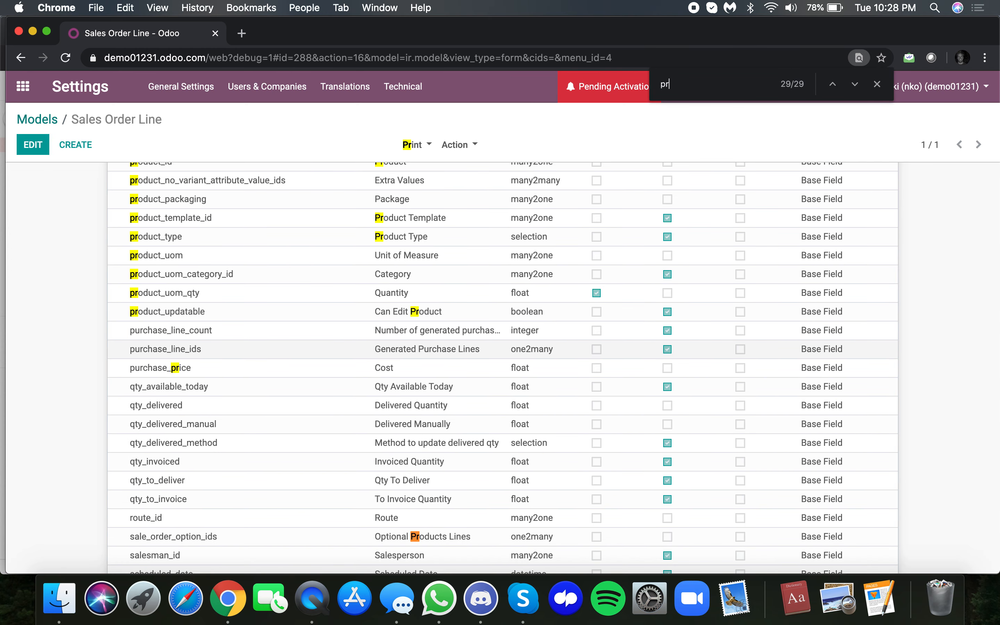
text(hase_)
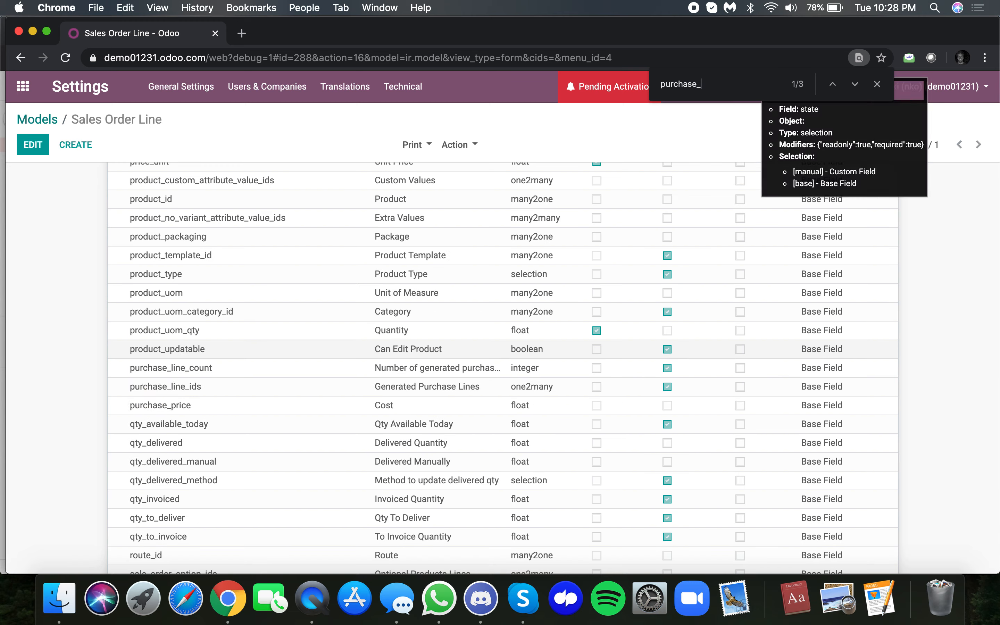
text(price)
- Open the Sales product list and start a new product
click(23, 87)
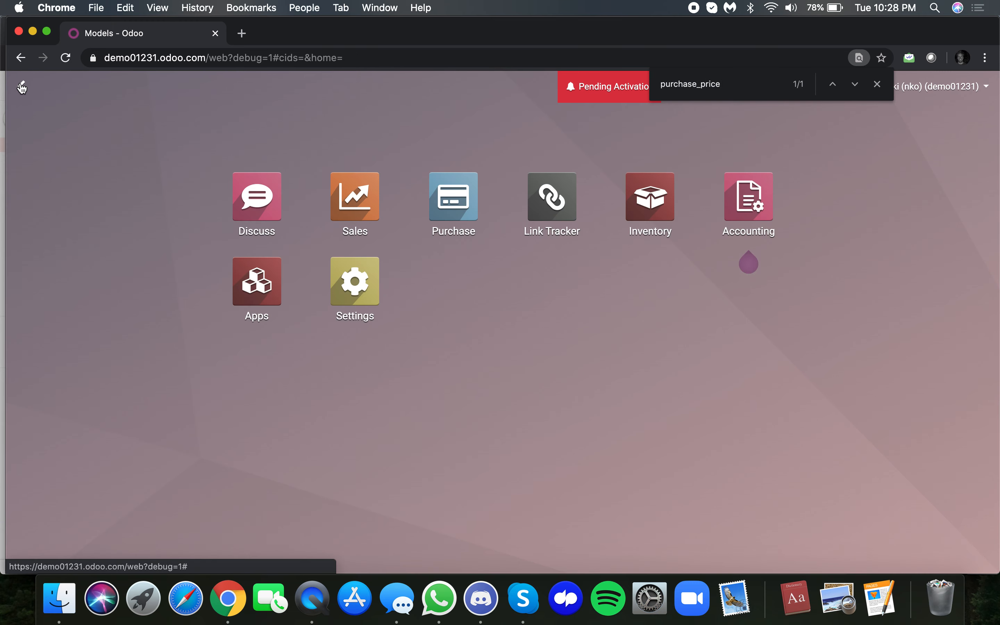
text(ord)
key(BackSpace)
key(BackSpace)
key(BackSpace)
text(prod)
key(BackSpace)
key(BackSpace)
text(r)
key(BackSpace)
text(od)
key(Return)
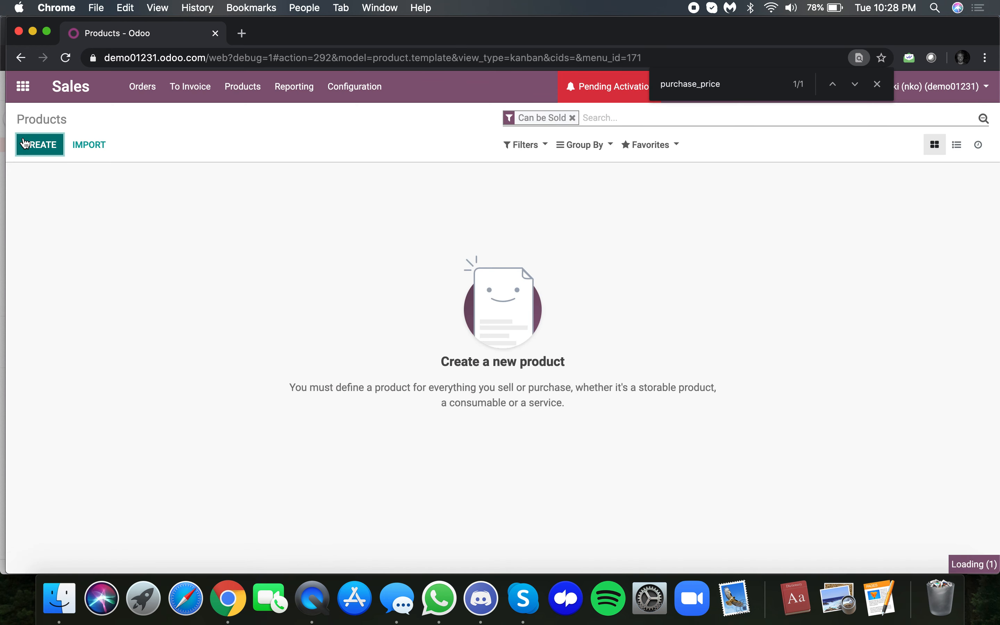
- Name the product Product X, make it a storable product and set its sales price to $125
text(Product X [Case of 6)
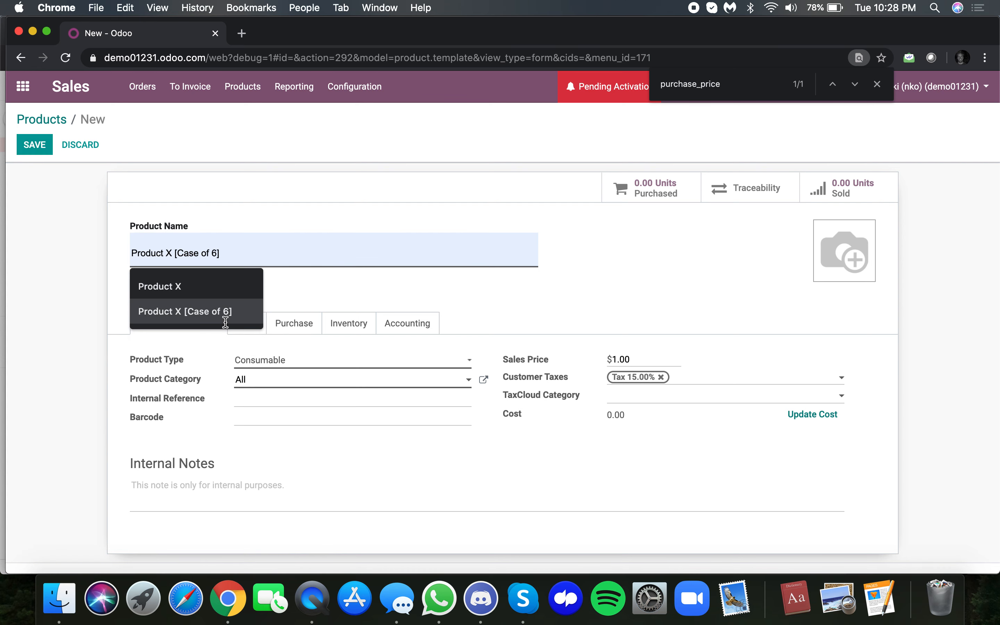
click(256, 361)
click(277, 384)
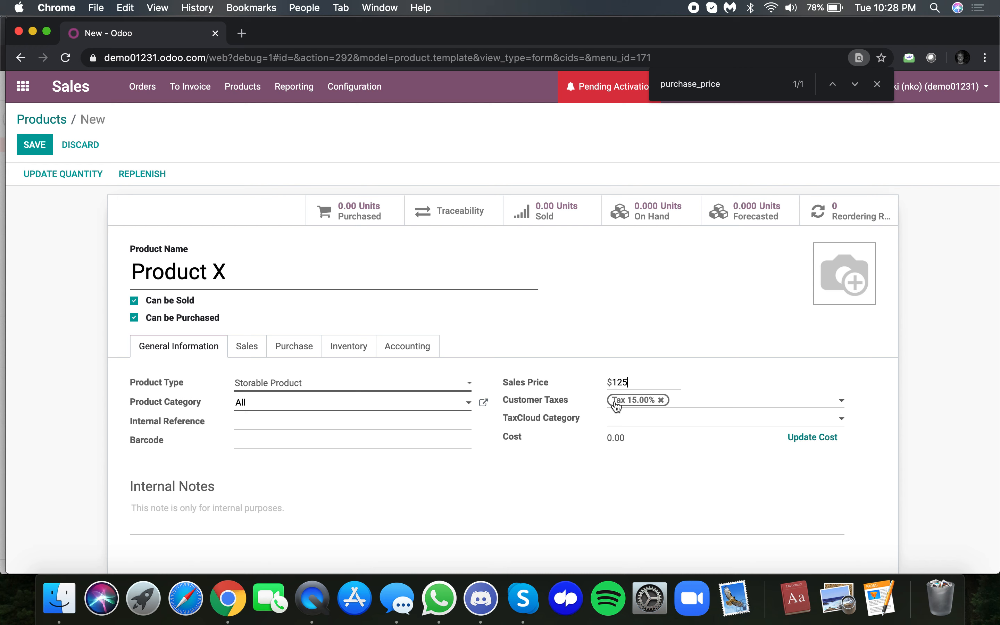
- Update Product X's cost to $150 and save the product
click(788, 429)
click(834, 384)
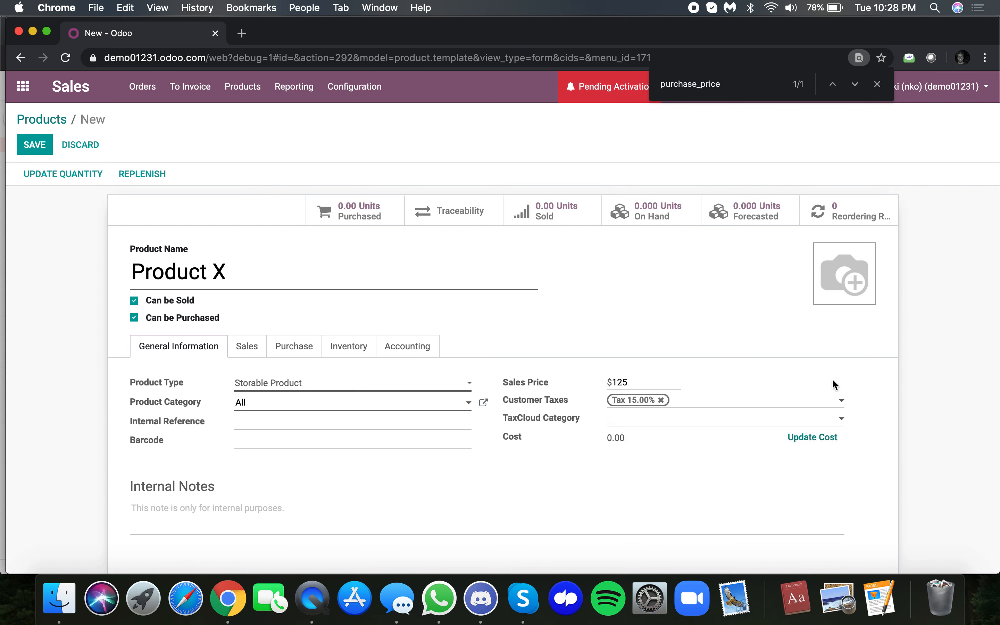
click(822, 442)
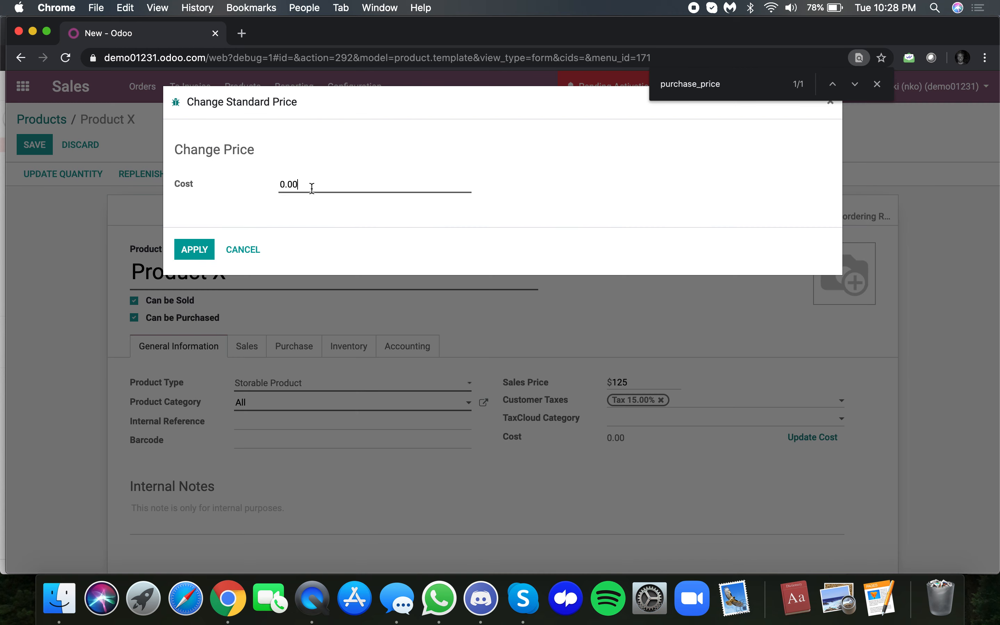
drag(312, 188, 219, 190)
click(195, 250)
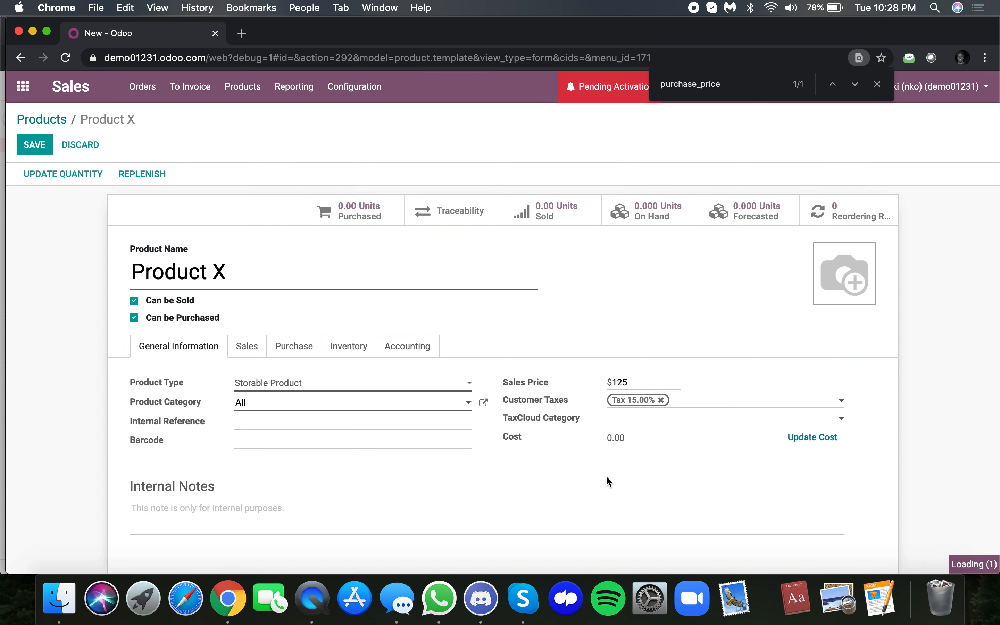
click(38, 147)
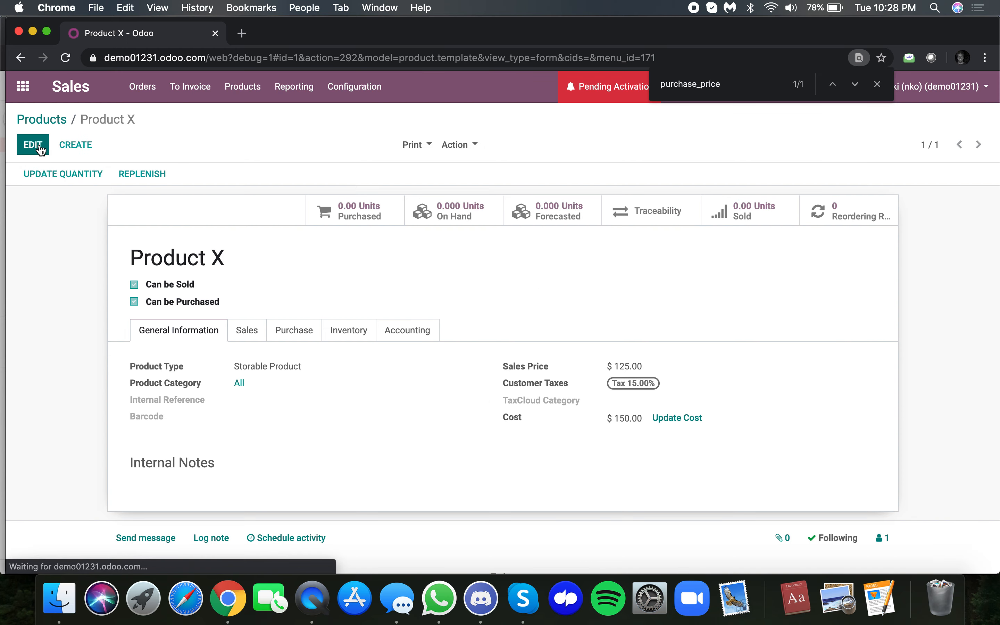
- Update Product X's on-hand quantity to 1
click(63, 174)
click(313, 149)
text(1)
click(202, 210)
click(24, 98)
text(opr)
key(BackSpace)
key(BackSpace)
key(BackSpace)
text(order)
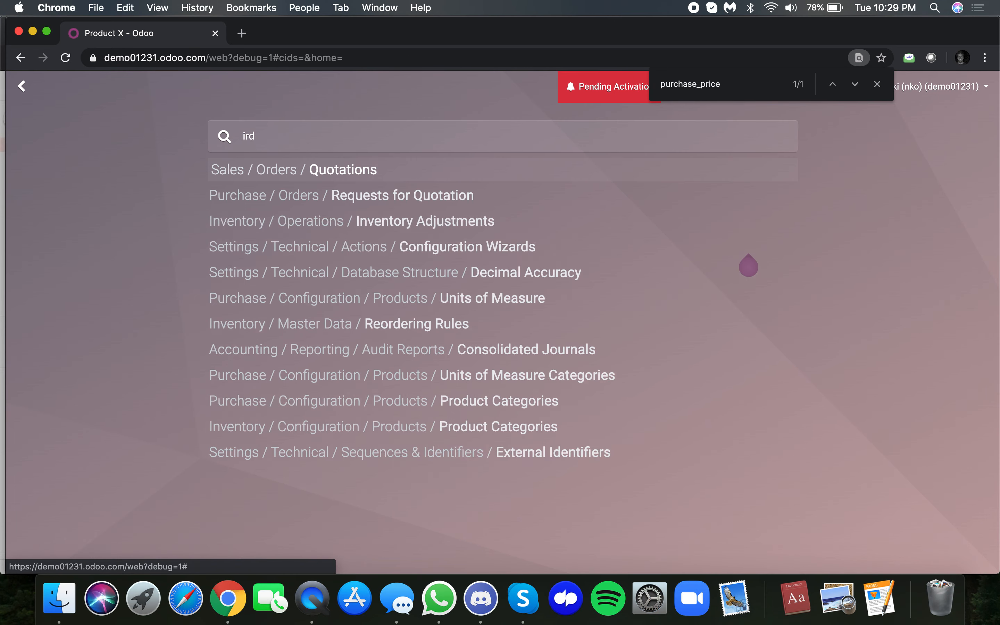
key(Return)
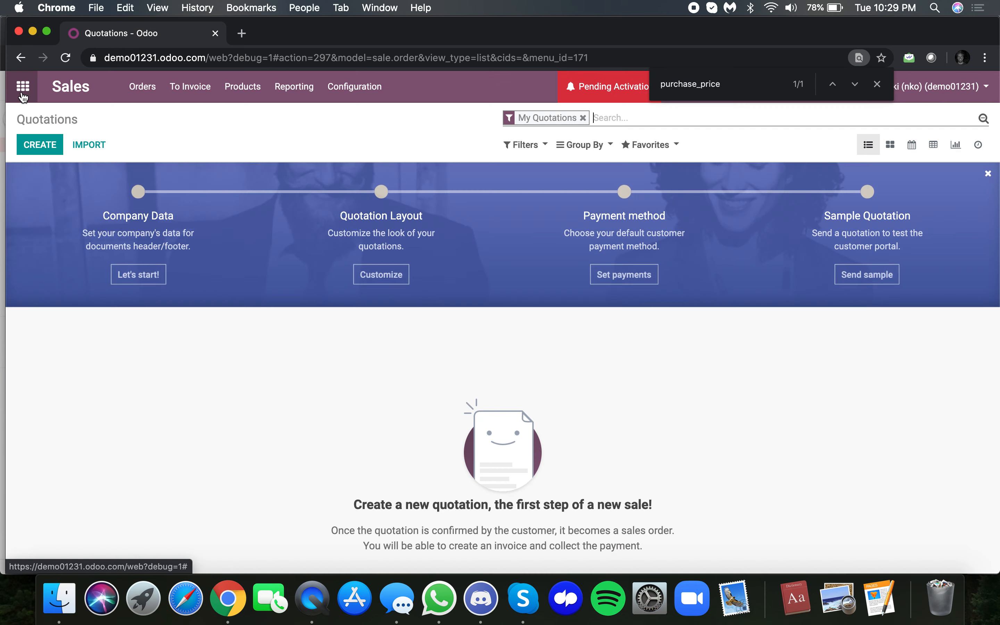
- Open the sales orders list, start a new order and select its customer
click(23, 97)
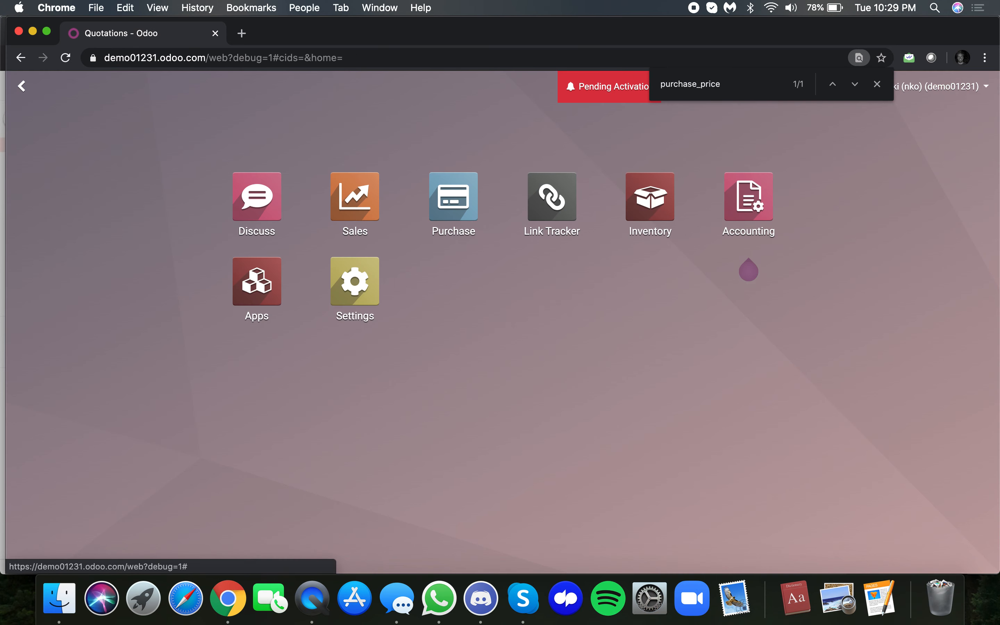
key(Return)
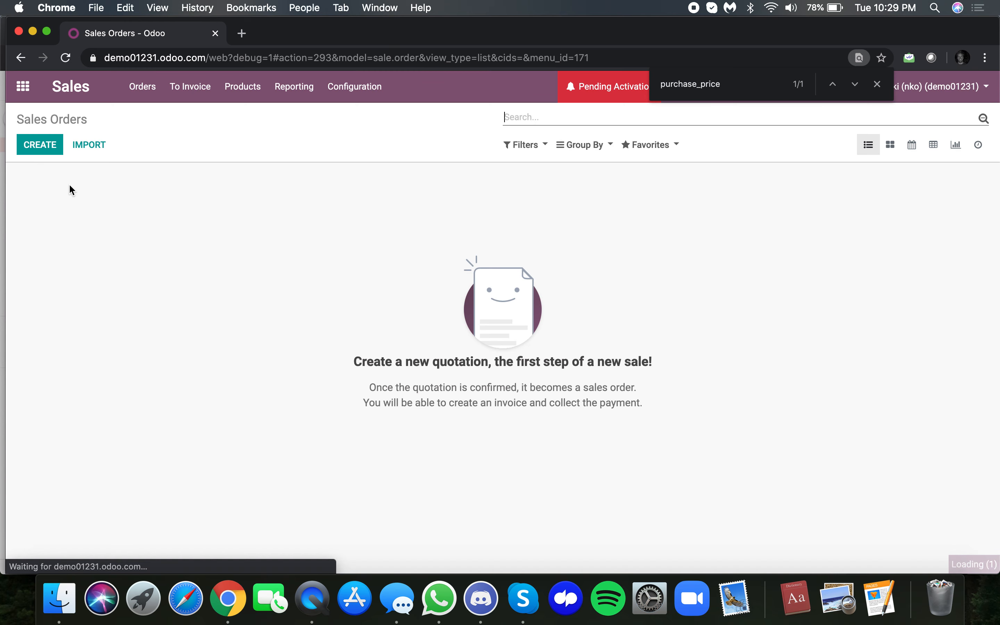
click(35, 143)
click(263, 303)
click(266, 319)
- Add Product X as an order line of the new sales order
click(178, 427)
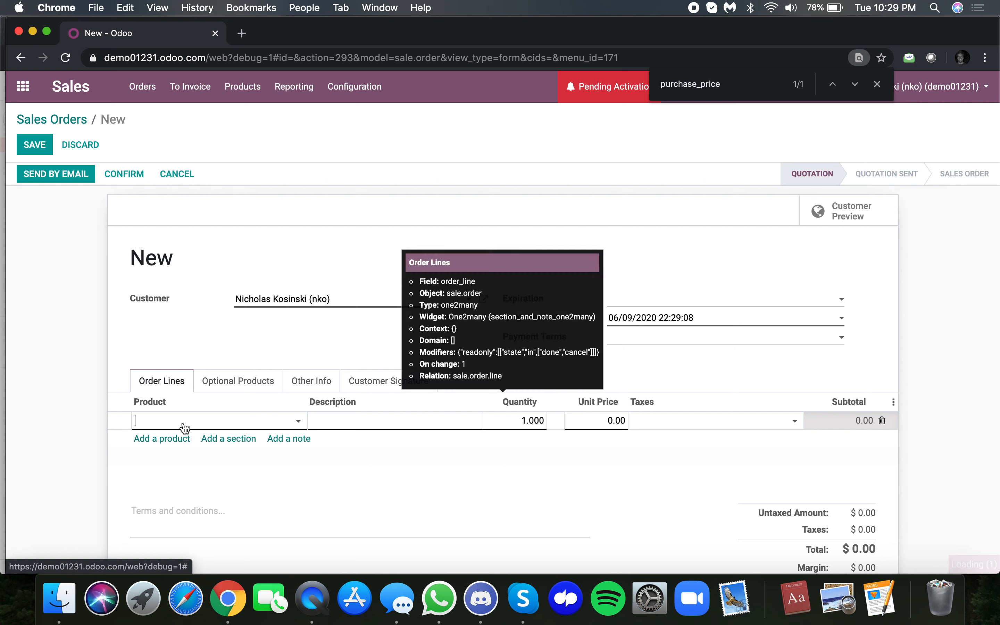
scroll(439, 491, down, 3)
click(808, 483)
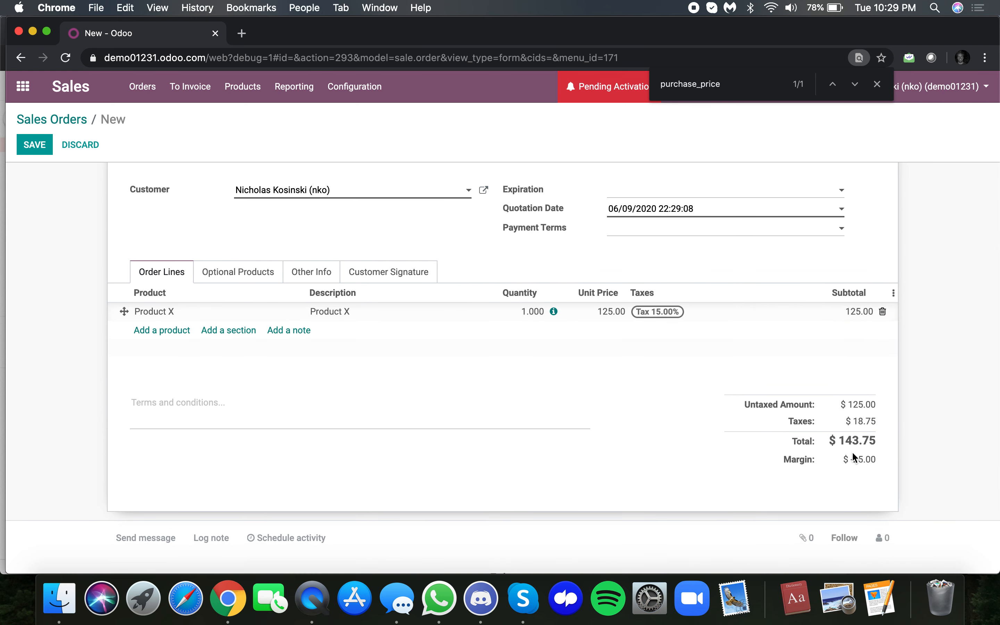
- Show the optional Cost (purchase_price) column in the order lines
click(593, 310)
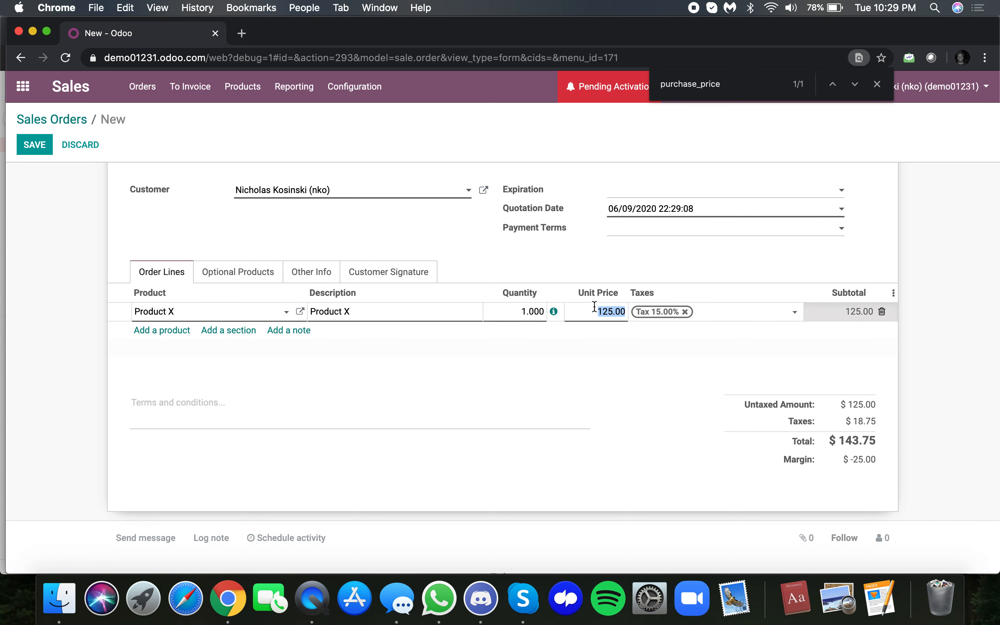
click(893, 292)
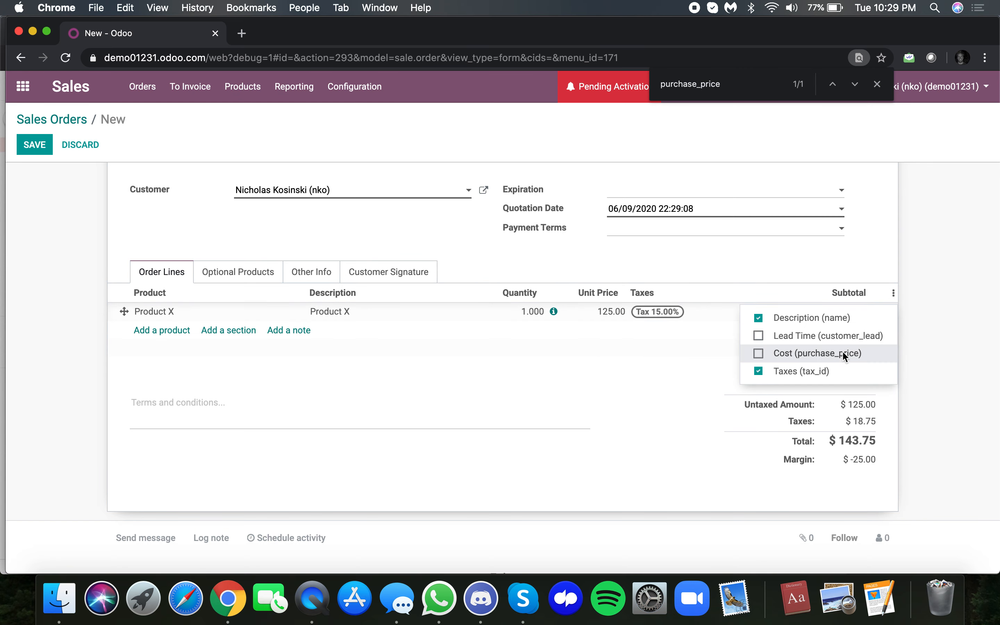
click(842, 353)
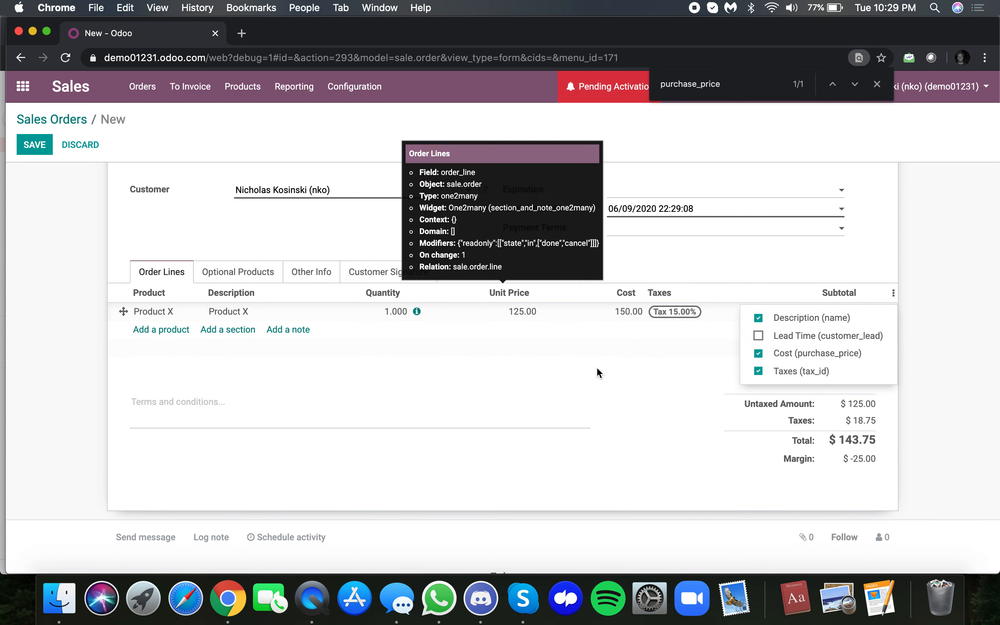
- Open Product X from its order line, update its cost to 100 and save the product
click(300, 315)
click(200, 313)
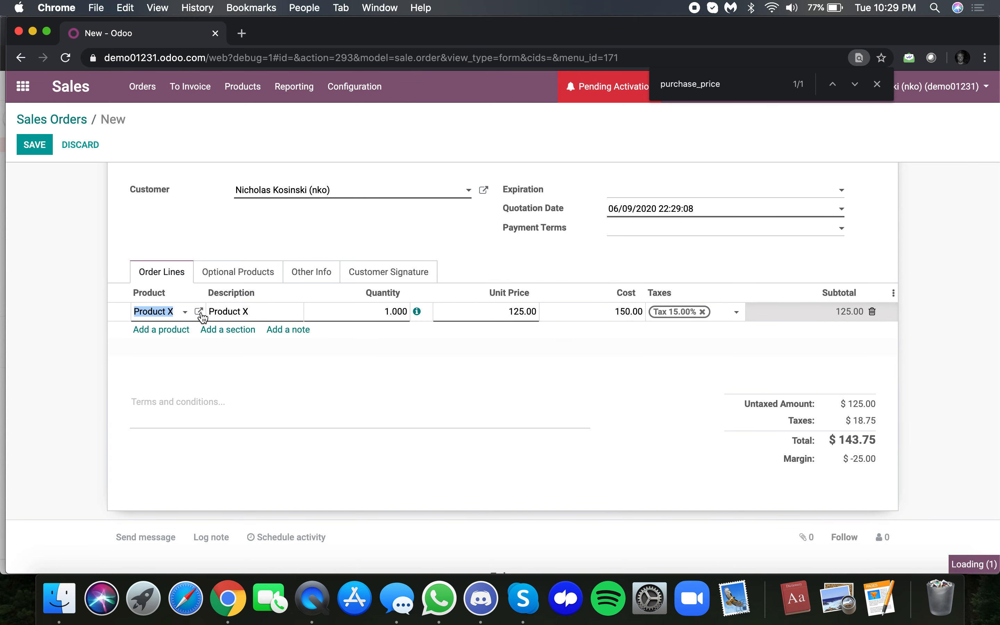
click(198, 311)
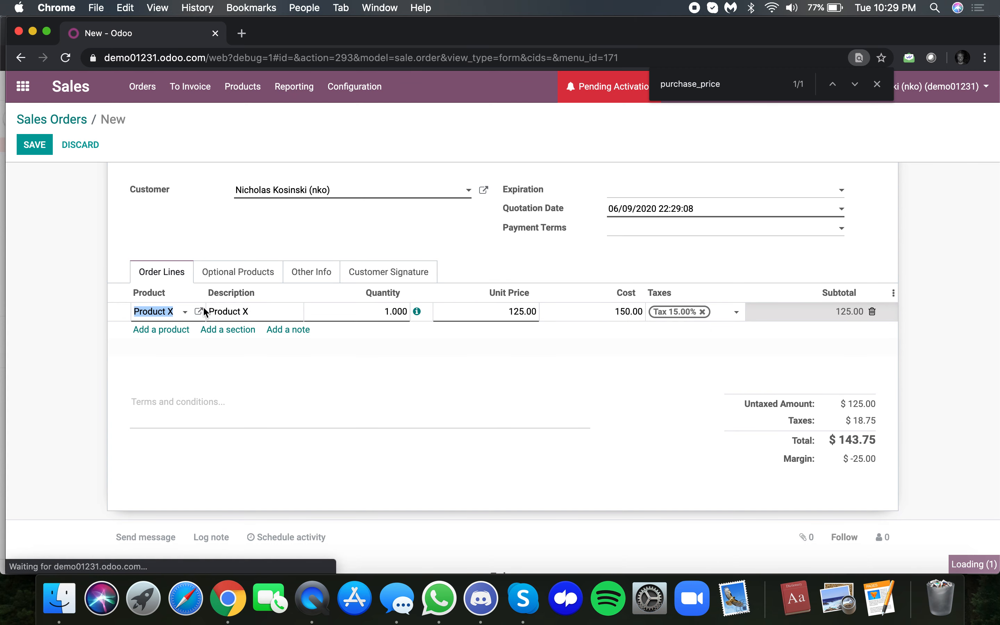
click(729, 384)
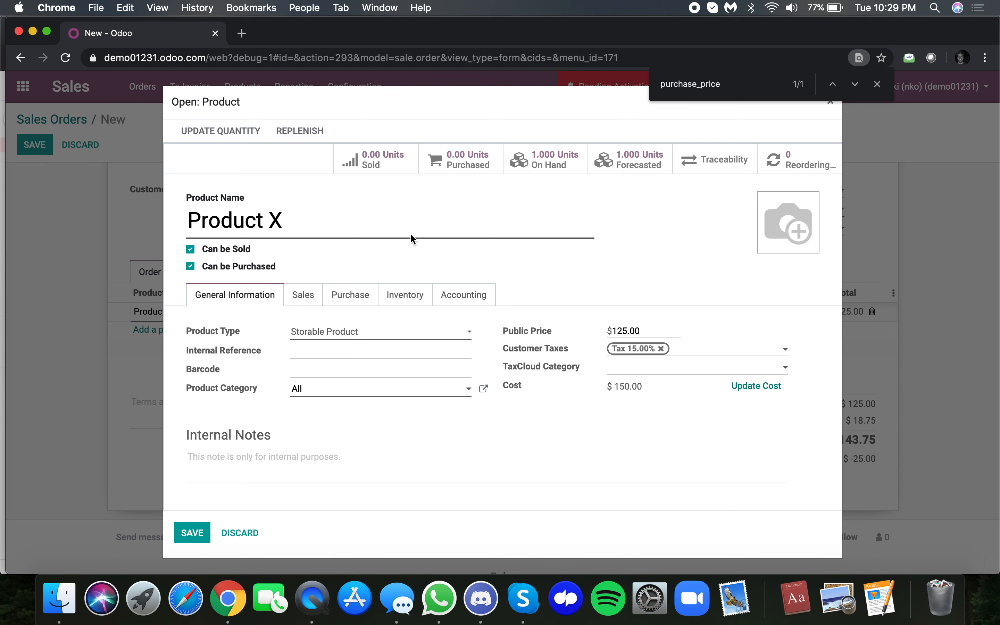
text(100)
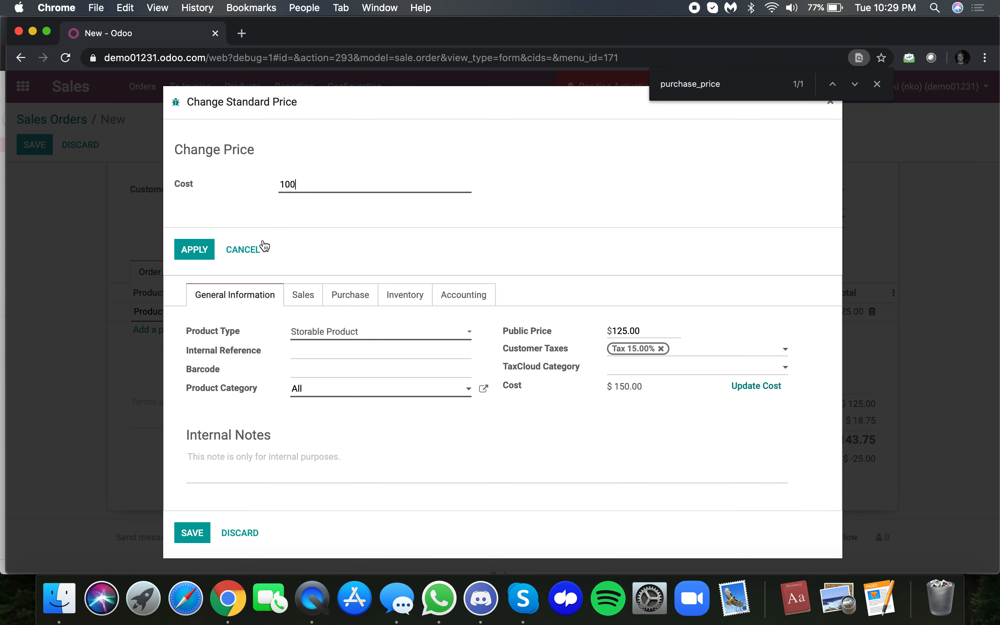
click(192, 254)
click(192, 532)
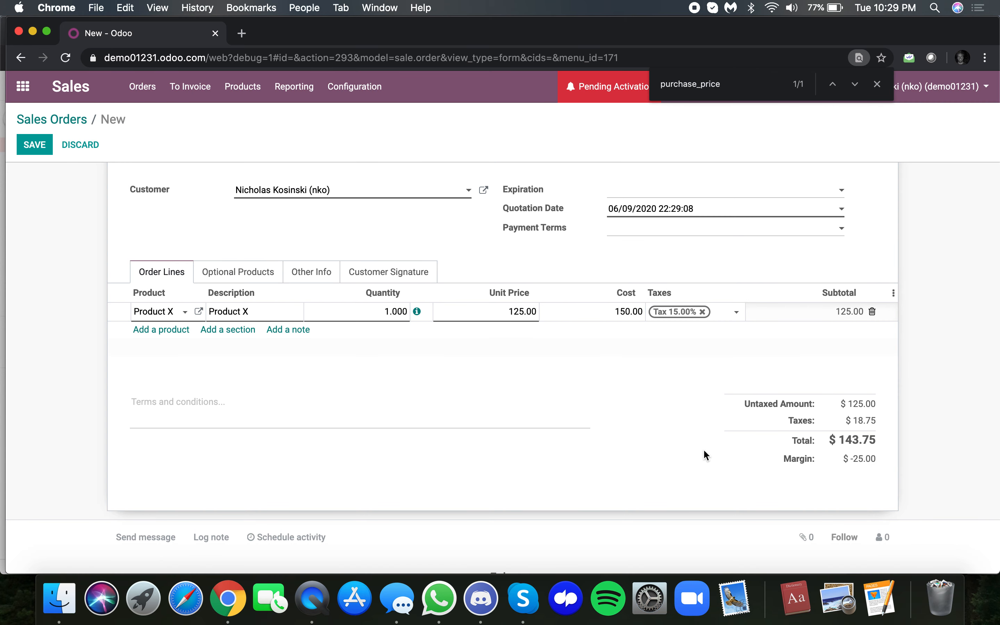
- Delete the Product X order line, add Product X again, save the order and dismiss the OdooBot chat
click(872, 311)
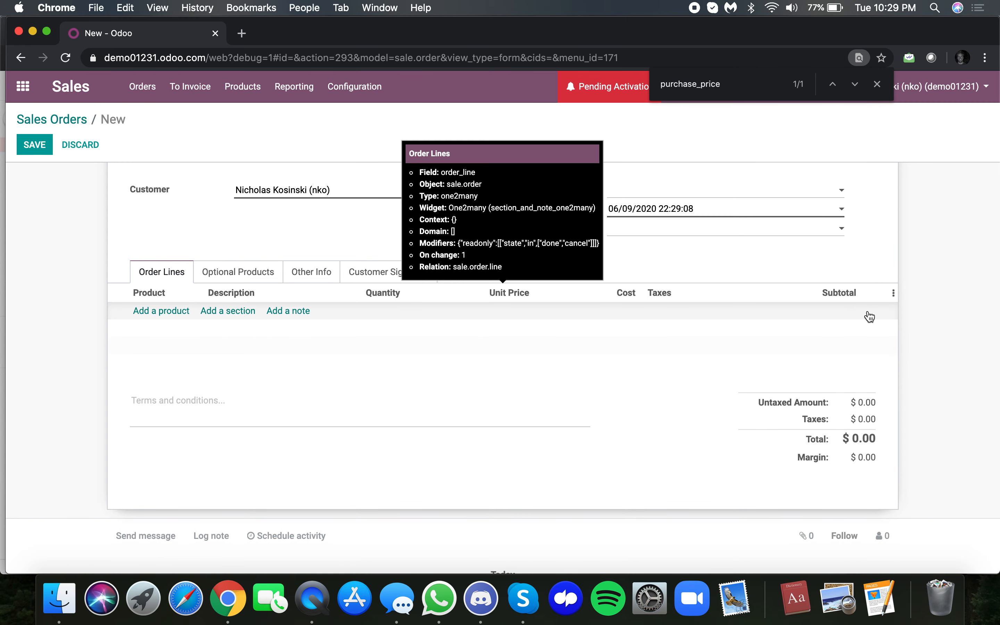
click(178, 312)
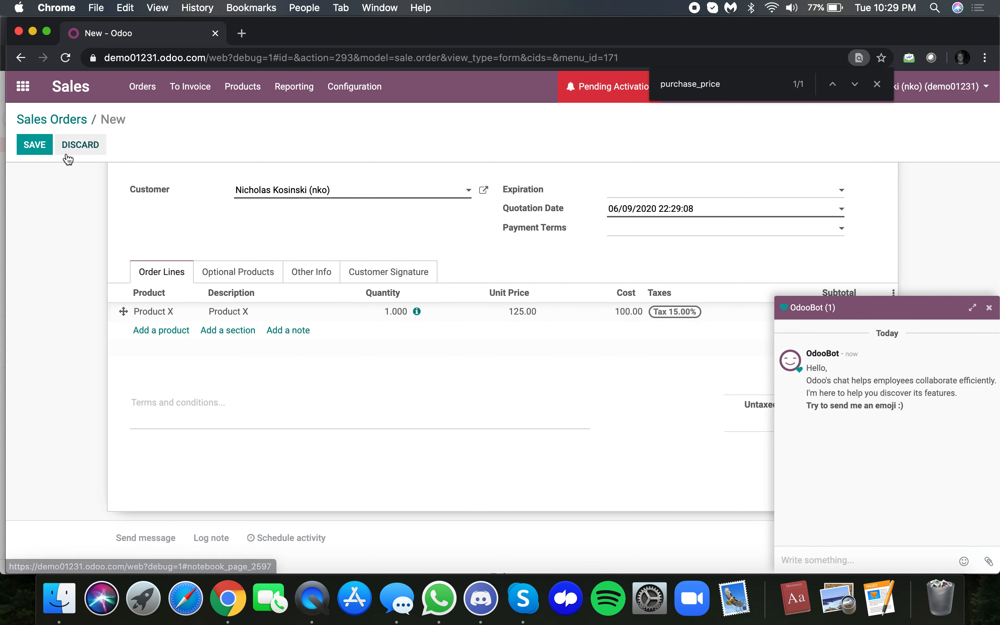
click(27, 149)
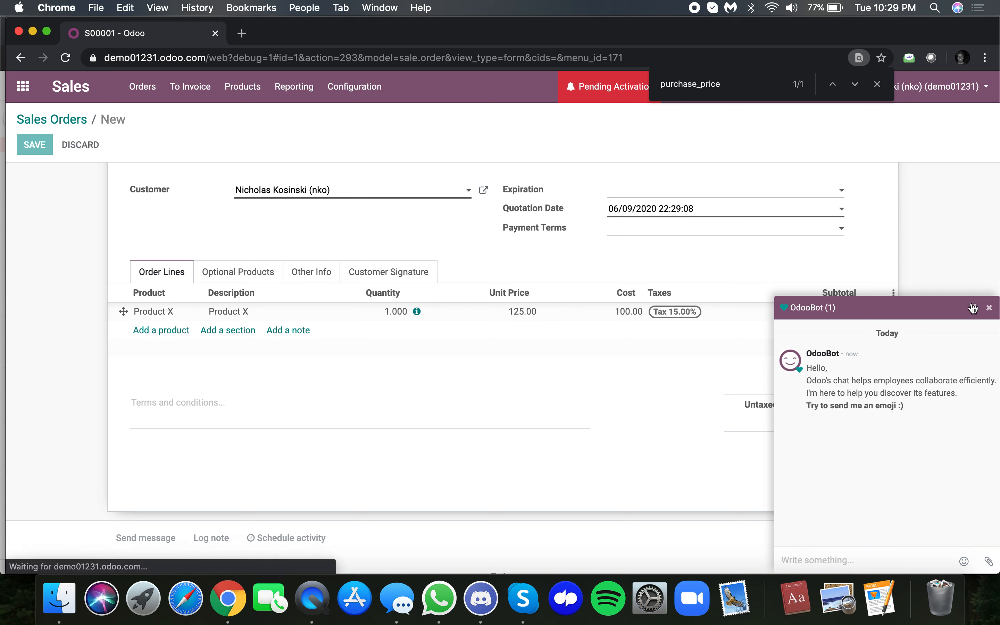
click(989, 308)
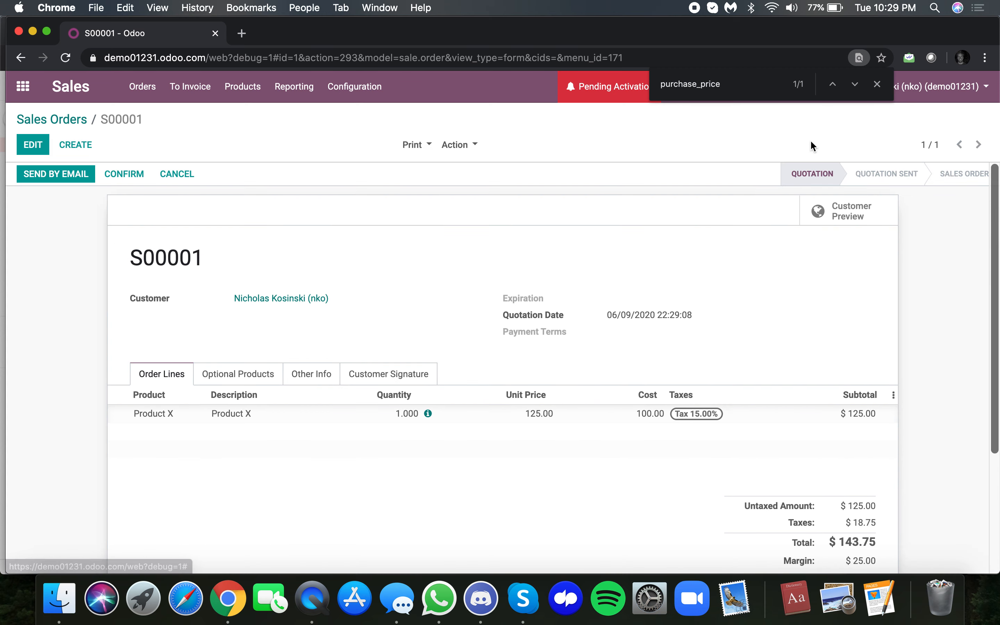
- Edit the sales order form view, adding <field name="x_margin"/> after currency_id in the order line tree, and save the view
click(877, 85)
click(672, 86)
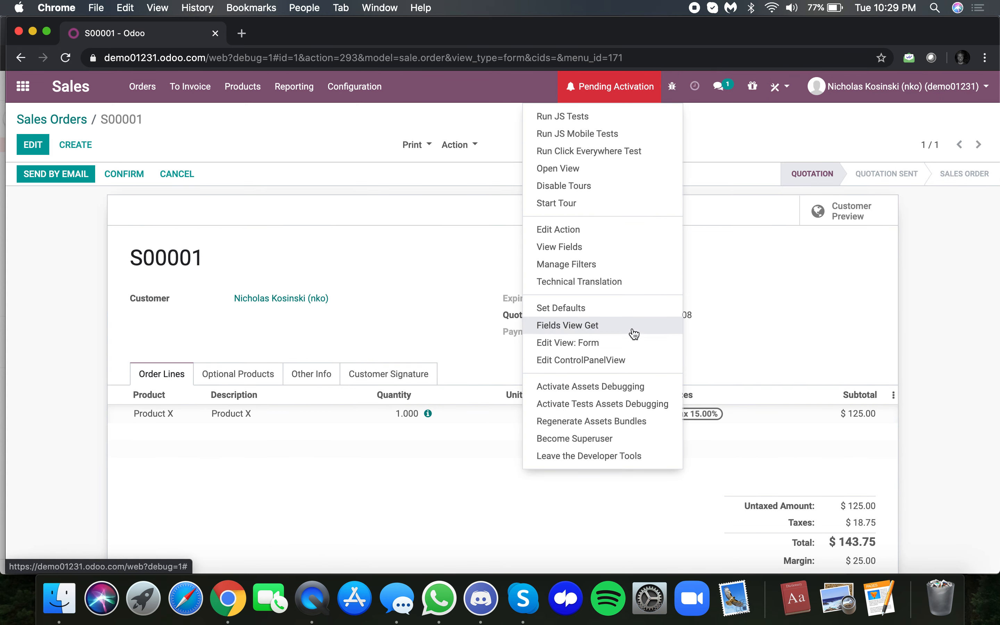
click(628, 343)
scroll(628, 388, down, 20)
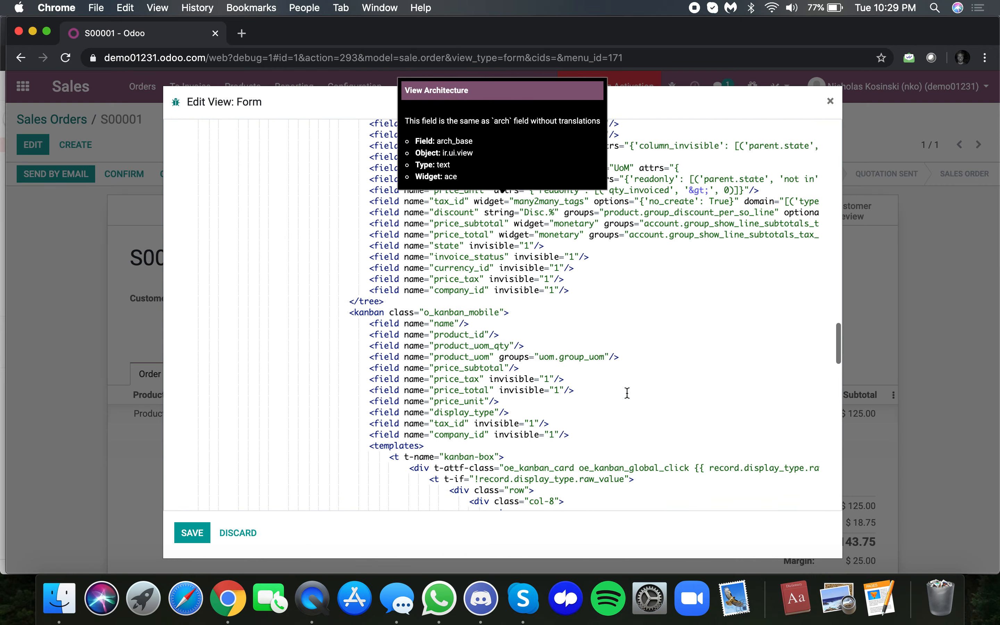
scroll(627, 392, up, 3)
click(603, 356)
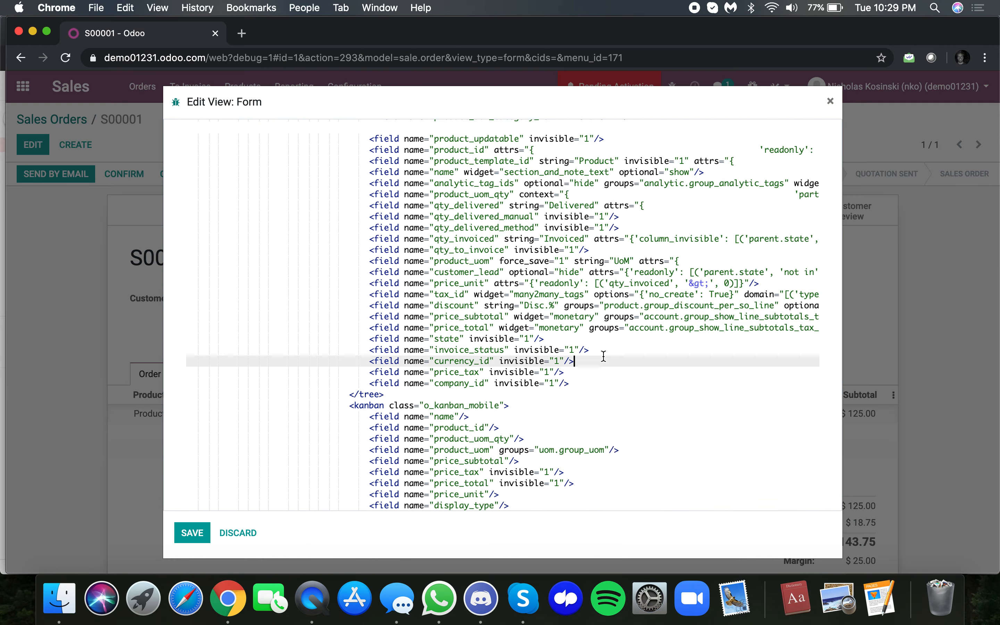
key(Return)
text(<field name="x_margin"/>)
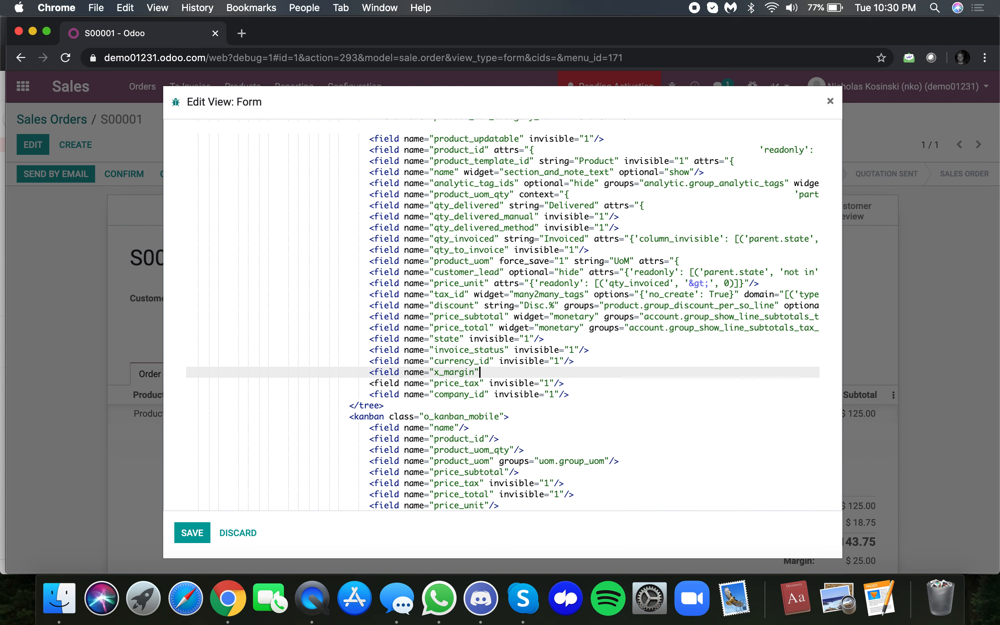
click(192, 533)
click(830, 101)
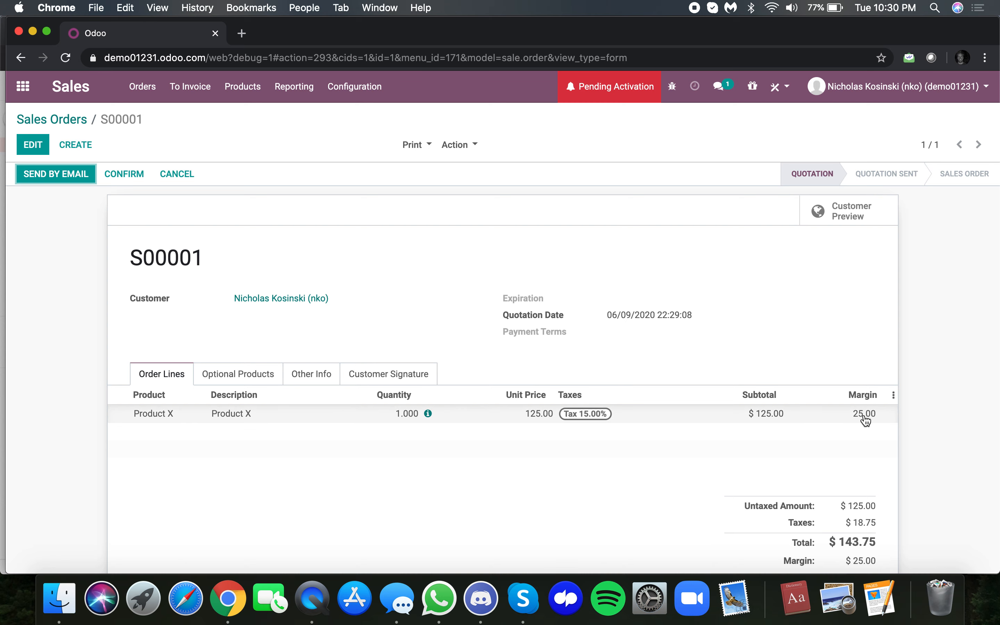
- Open the saved sales order for editing and review the margin on the Product X line
click(33, 144)
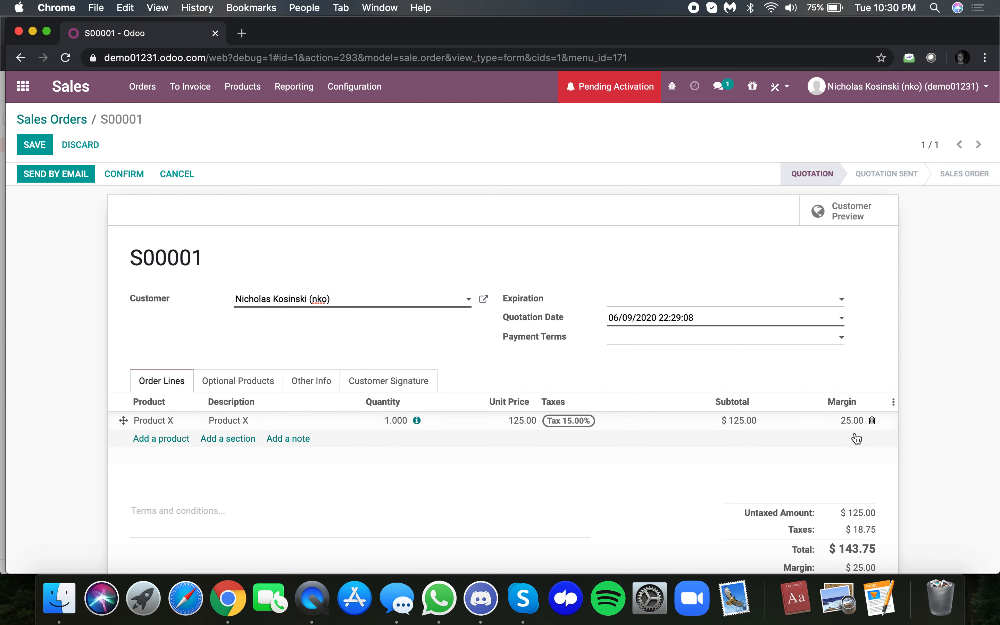
mouse_move(736, 430)
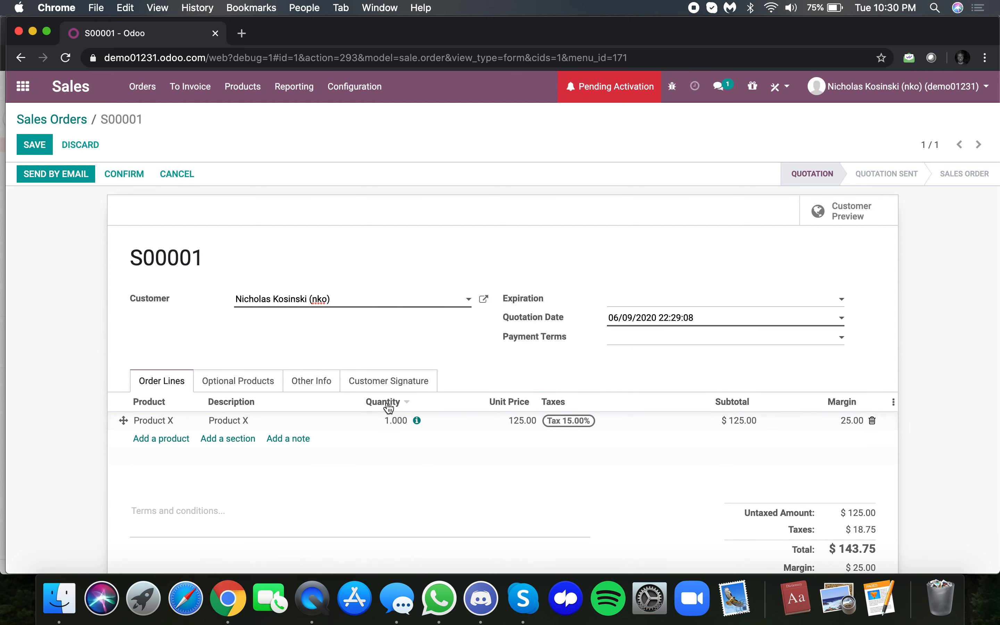
mouse_move(311, 424)
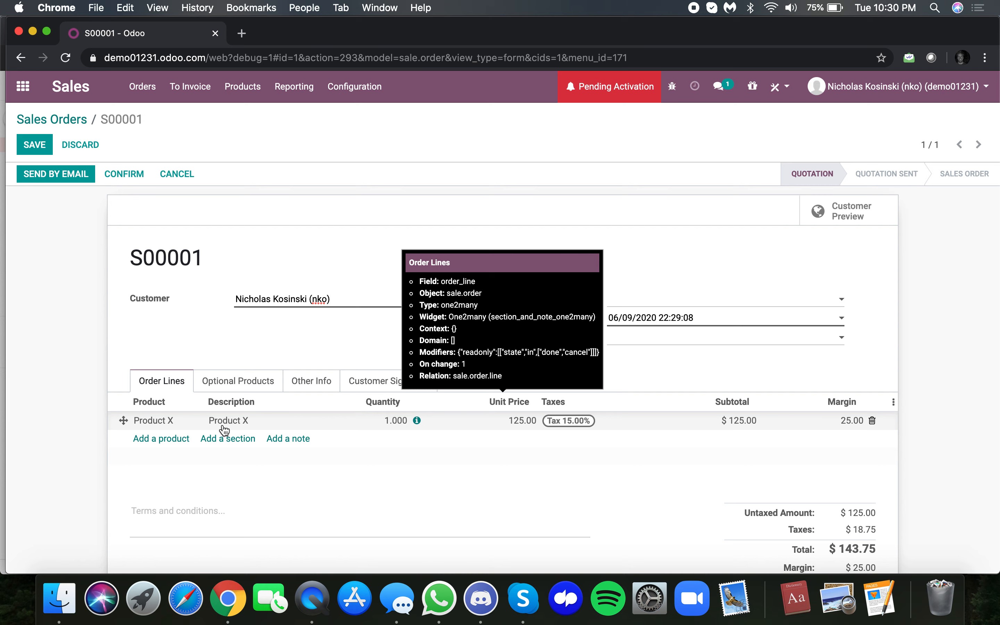
- Create a new product named Product Z as a storable product with a sales price of $288.50
click(243, 87)
click(242, 113)
click(45, 145)
text(Pro)
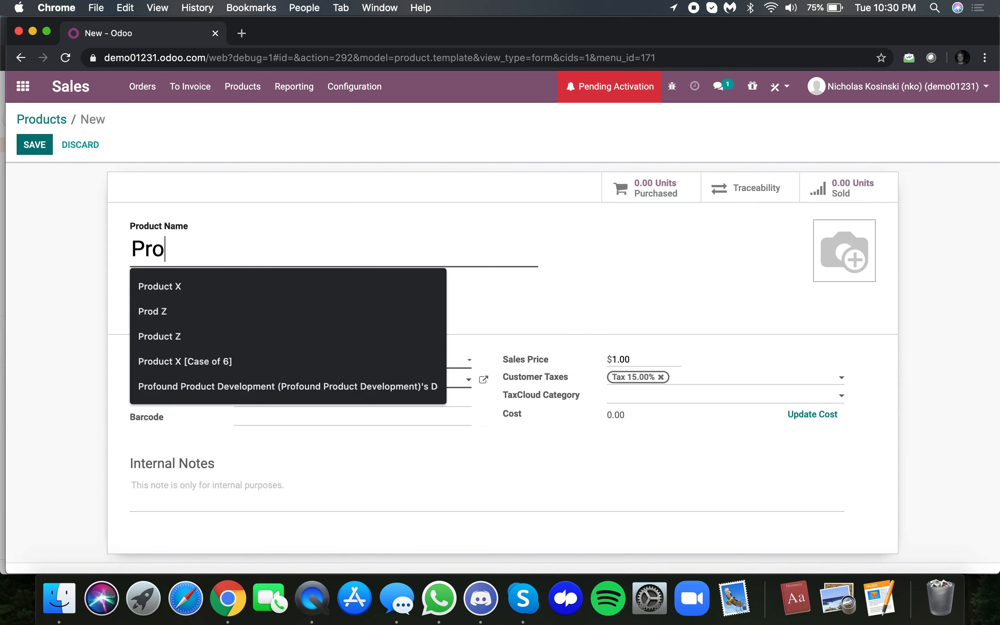
text(duct Z)
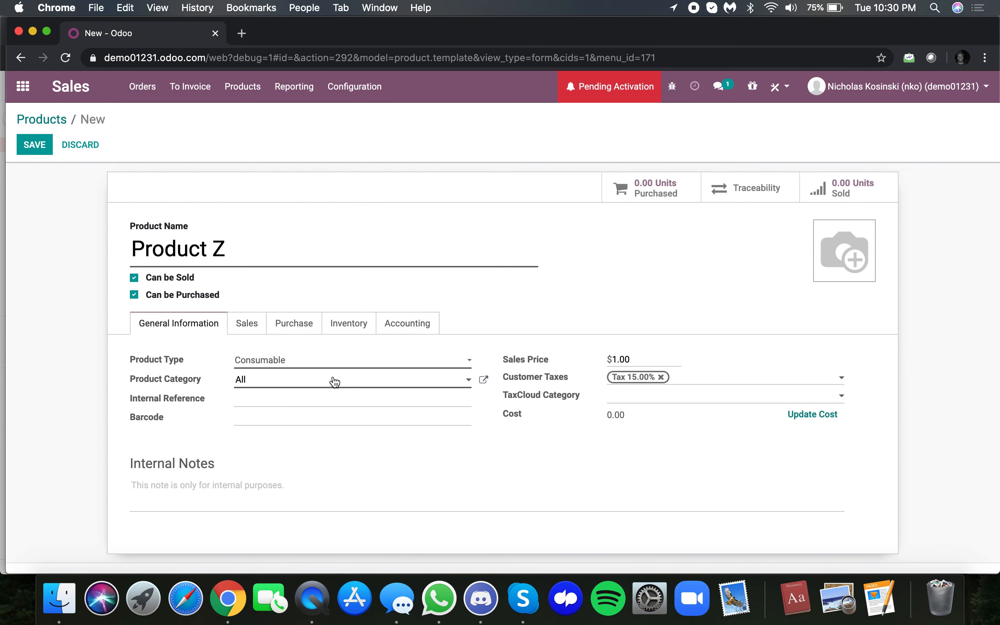
click(307, 368)
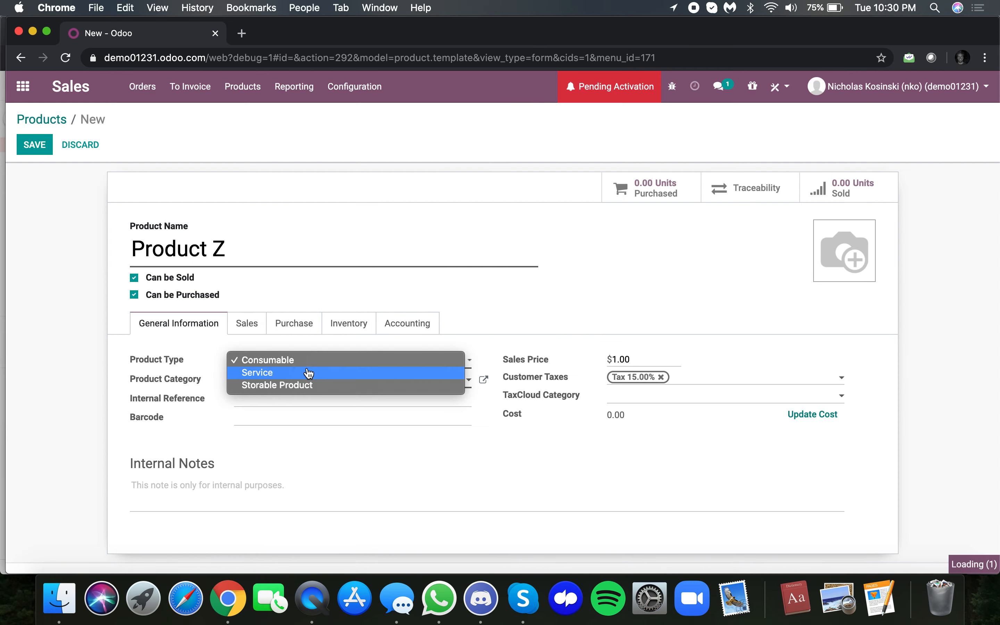
click(342, 388)
text(288)
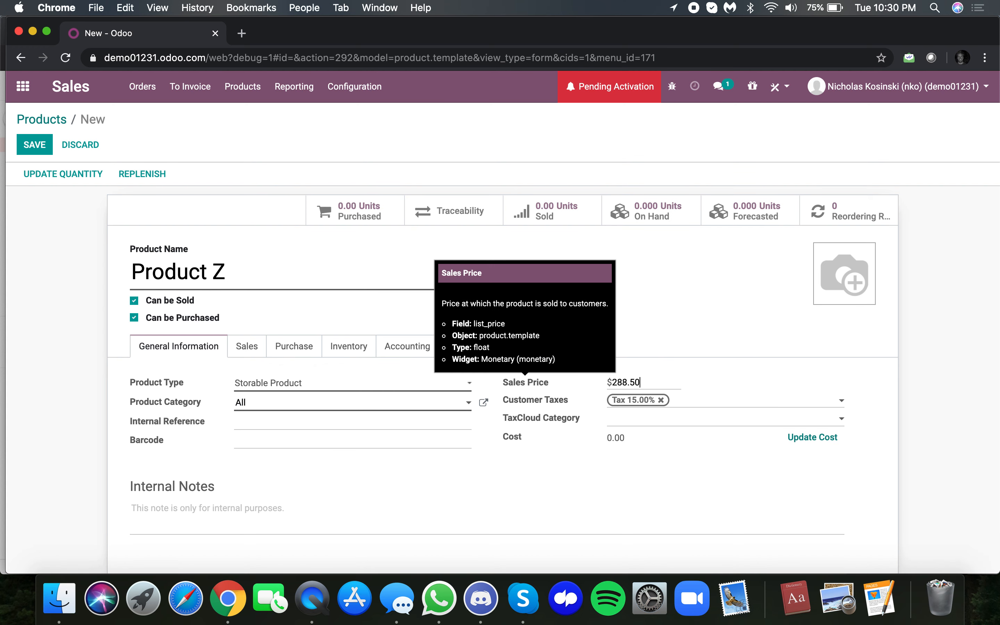
- Update Product Z's cost to $100 and save the product
click(811, 437)
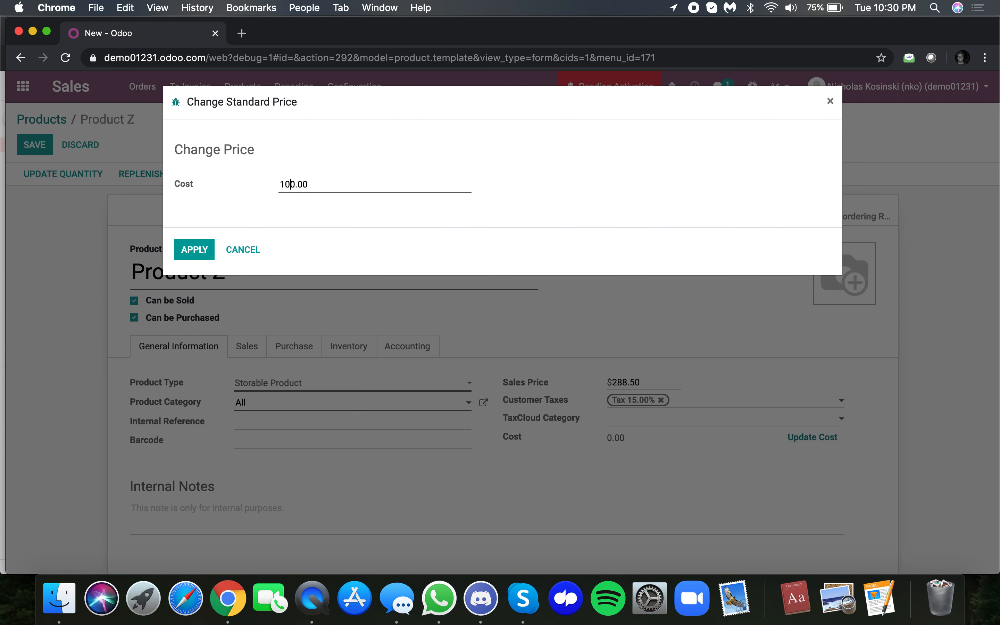
click(197, 249)
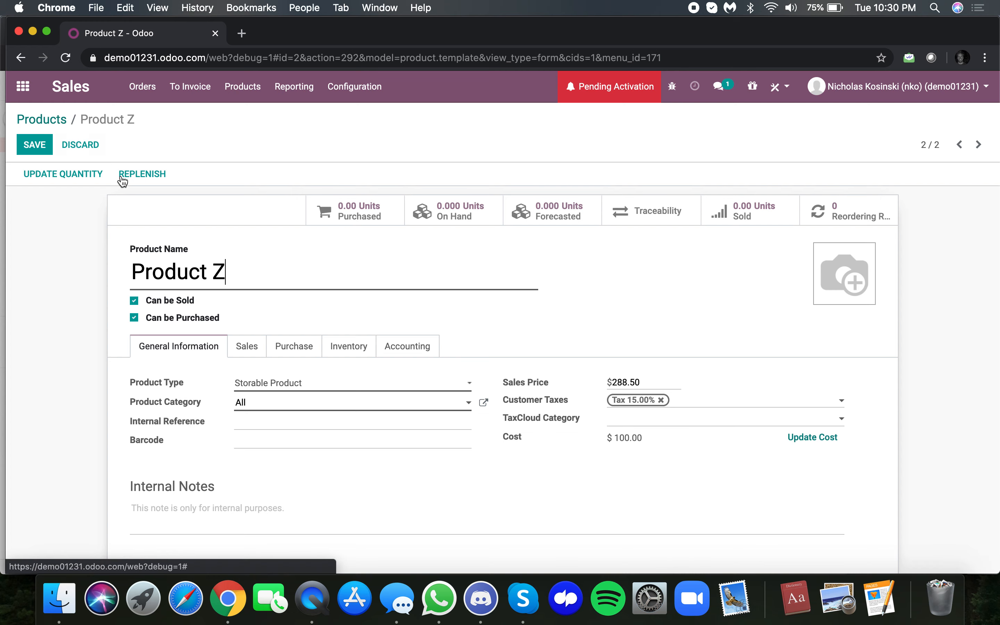
click(35, 144)
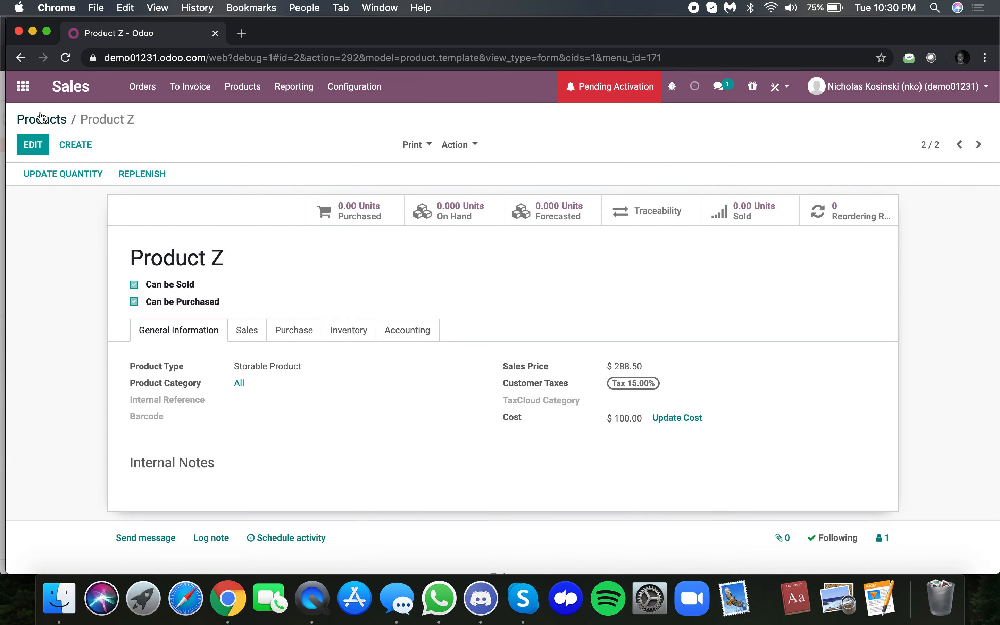
- Return to the sales orders list, create another order and choose its customer
click(25, 88)
text(order)
key(Return)
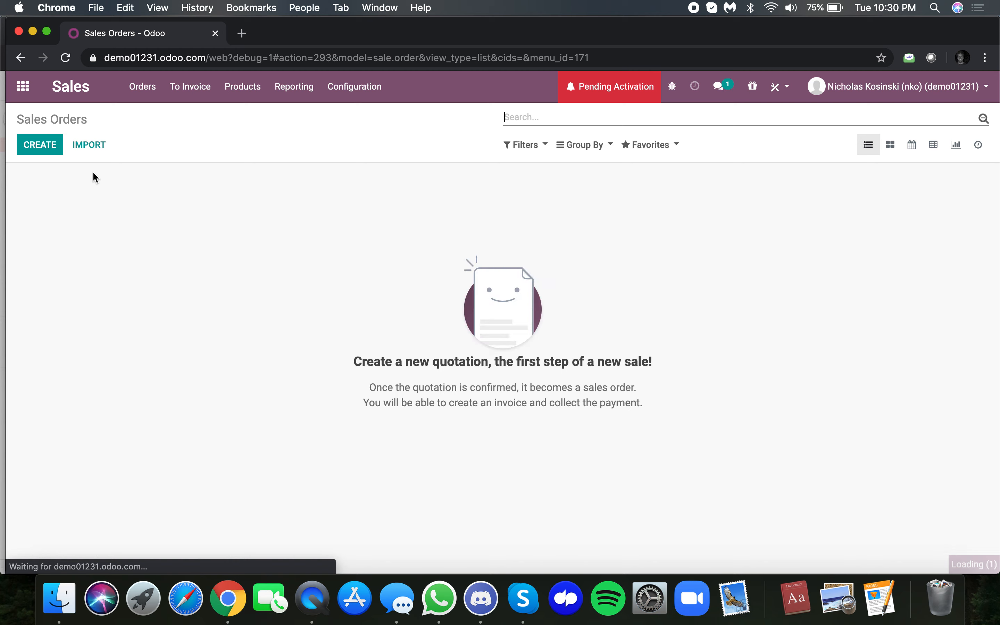
click(42, 145)
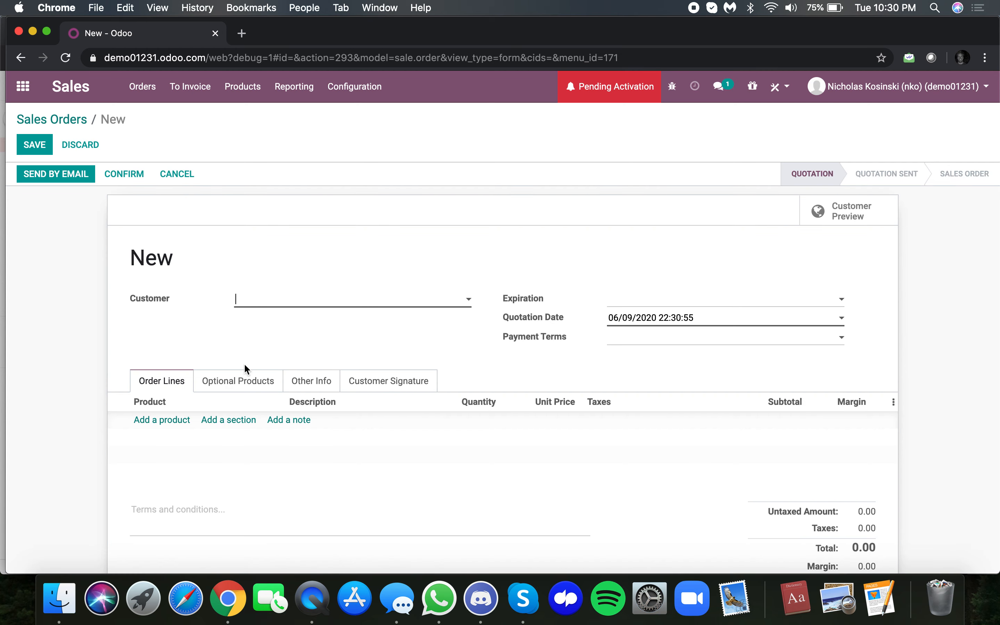
click(283, 306)
click(283, 318)
- Add Product X and Product Z as two order lines of the new sales order
click(188, 419)
click(189, 423)
click(197, 439)
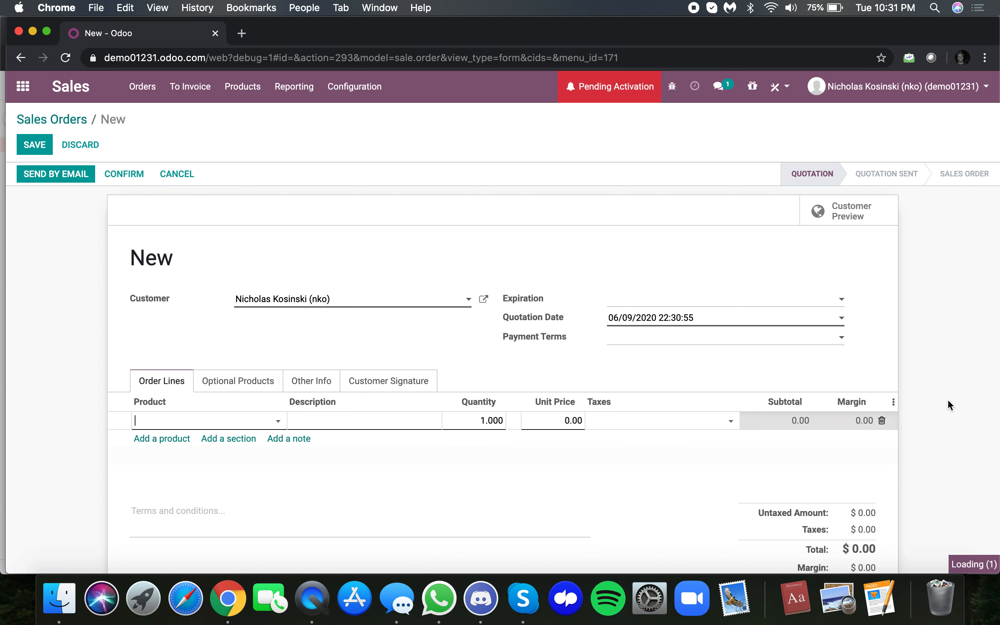
click(180, 441)
click(181, 441)
click(195, 476)
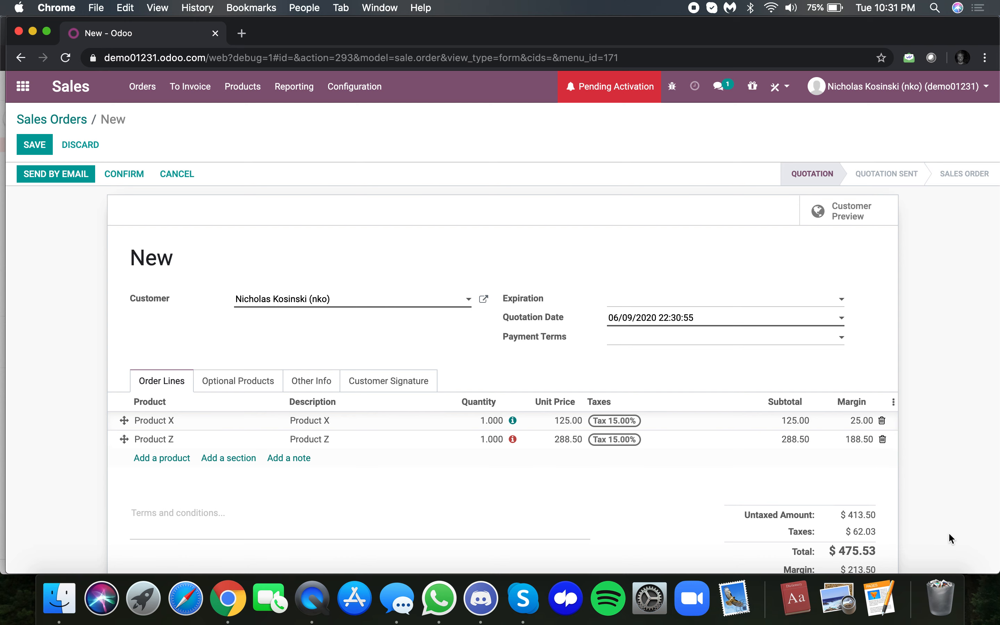
- Set the Product Z order line's quantity to 10 and its unit price to 100
click(485, 439)
text(10)
key(Tab)
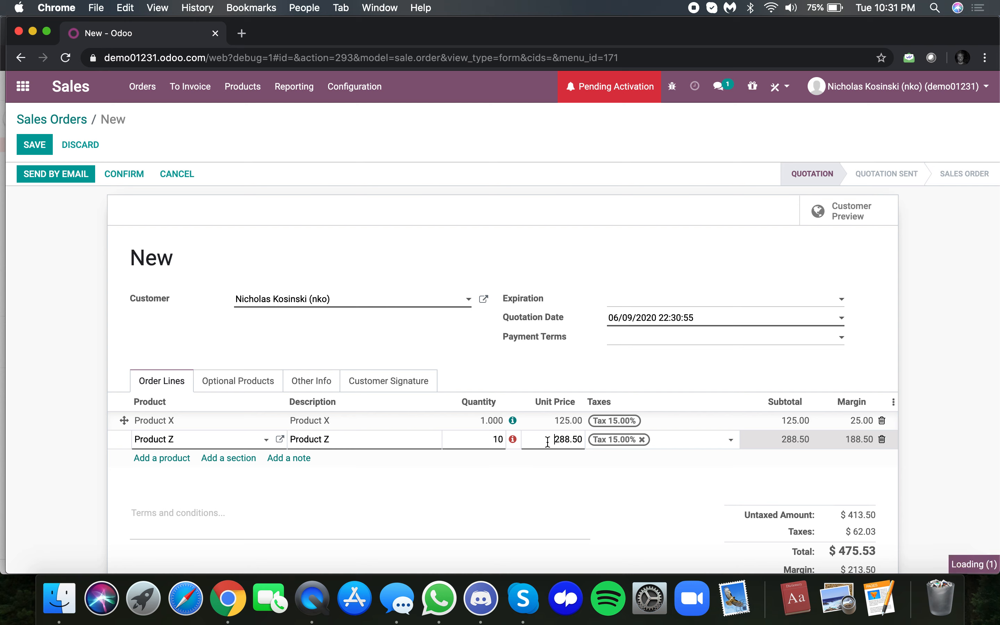
text(100)
click(522, 449)
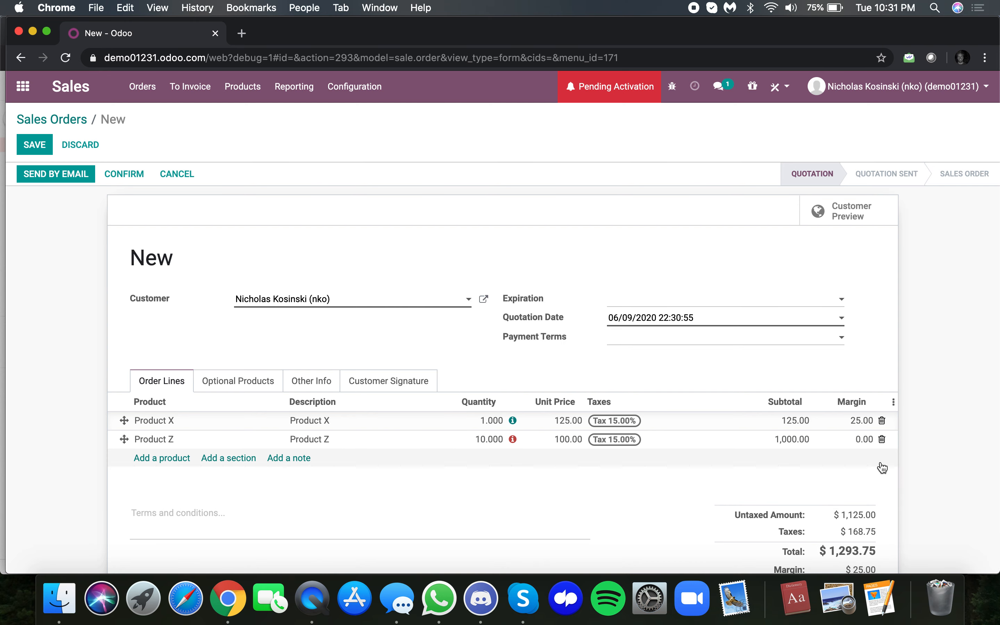
- Delete the Product Z order line, then add Product Z again with a quantity of 10
click(881, 439)
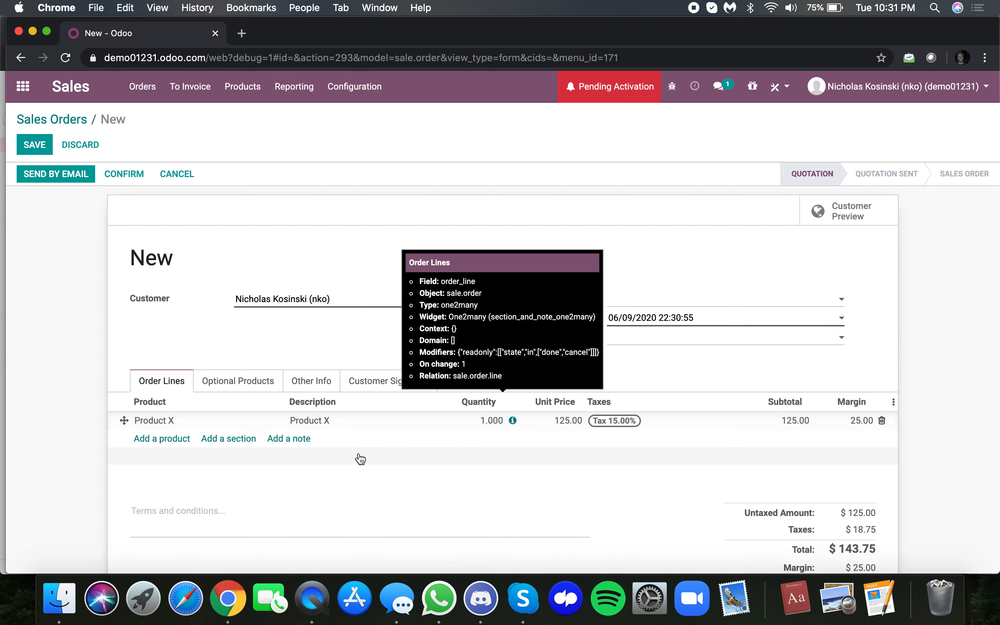
click(161, 439)
click(205, 477)
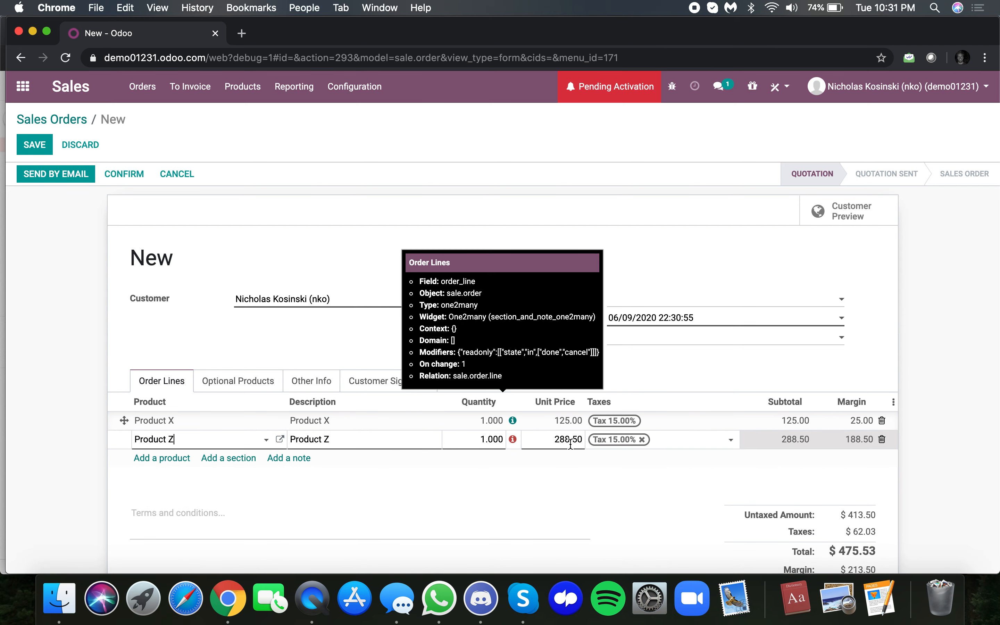
click(487, 438)
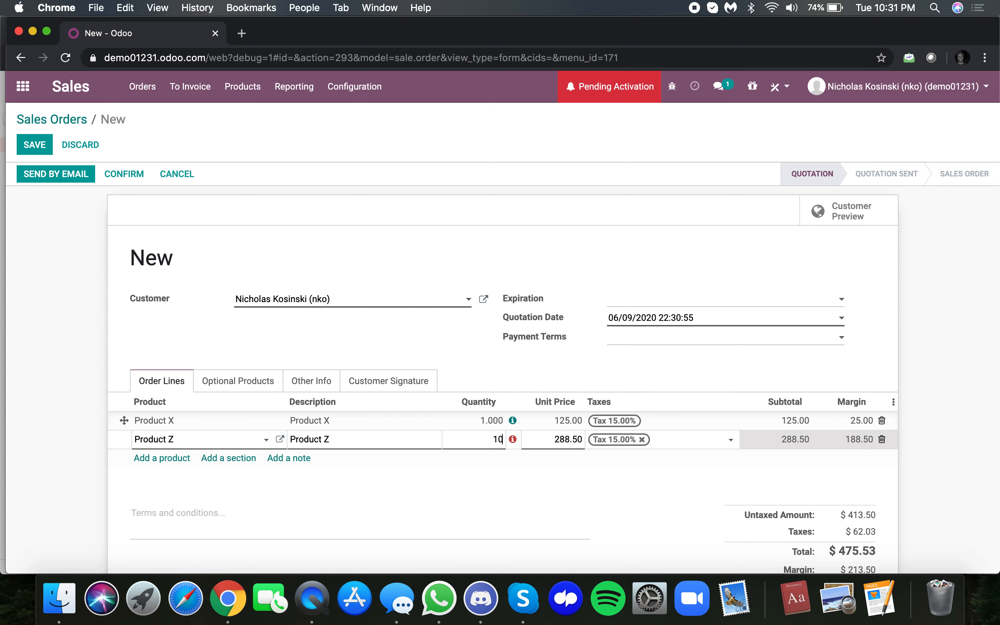
click(495, 485)
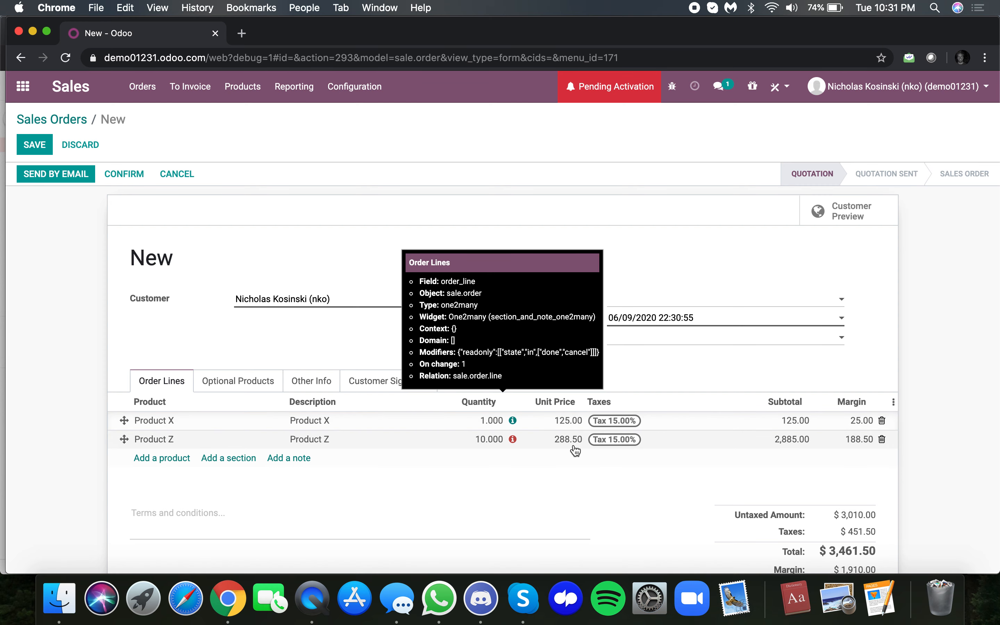
- Show the Cost (purchase_price) column in the order lines and save the sales order
click(893, 402)
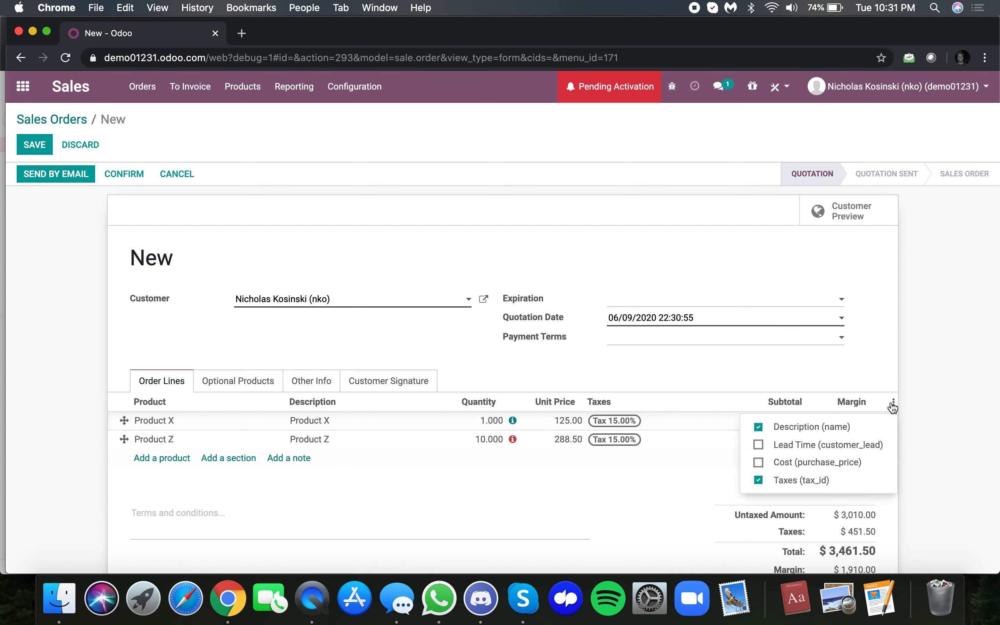
click(860, 463)
click(928, 458)
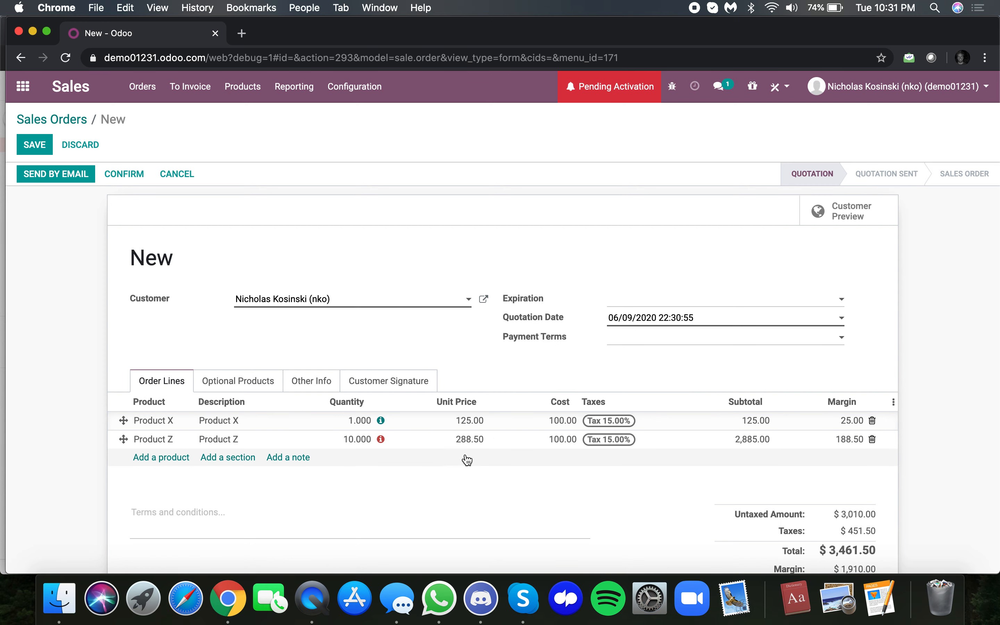
click(38, 151)
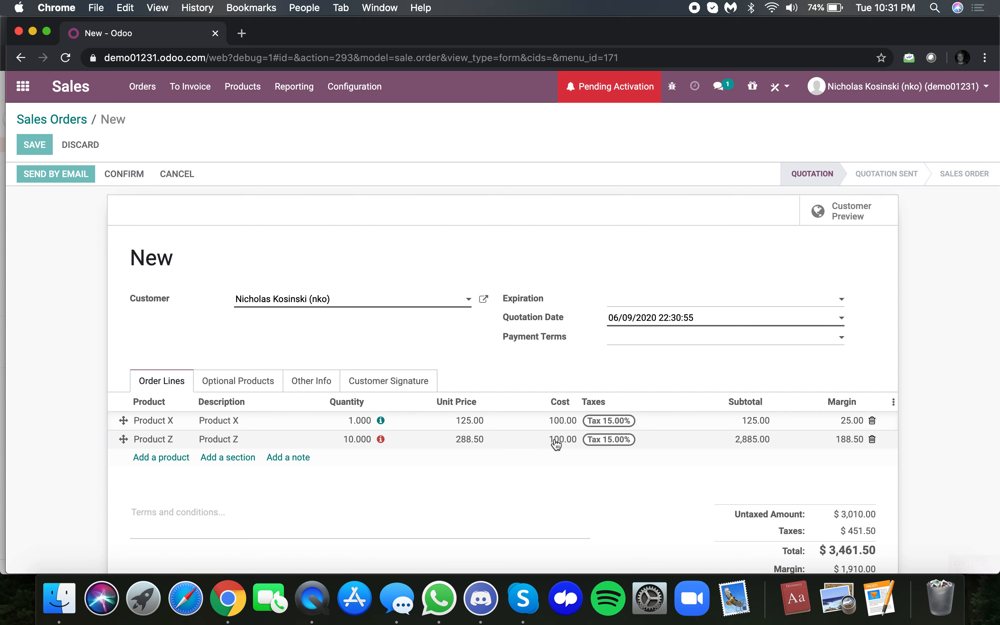